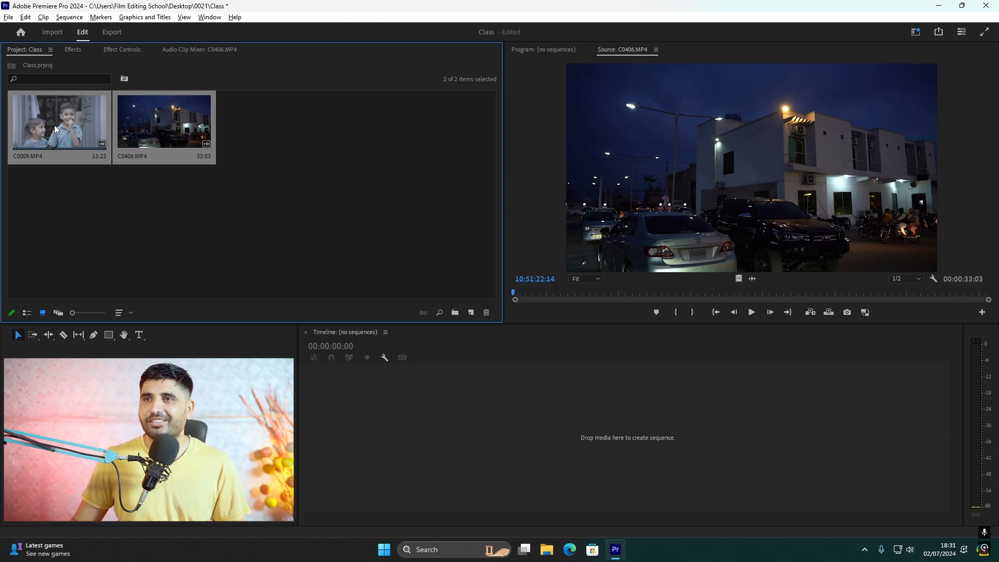
# Create a sequence from the C0009.MP4 clip and move the playhead to about 00:00:09:47
pyautogui.click(309, 245)
pyautogui.moveTo(57, 121); pyautogui.dragTo(674, 454)
pyautogui.moveTo(520, 356); pyautogui.dragTo(598, 359)
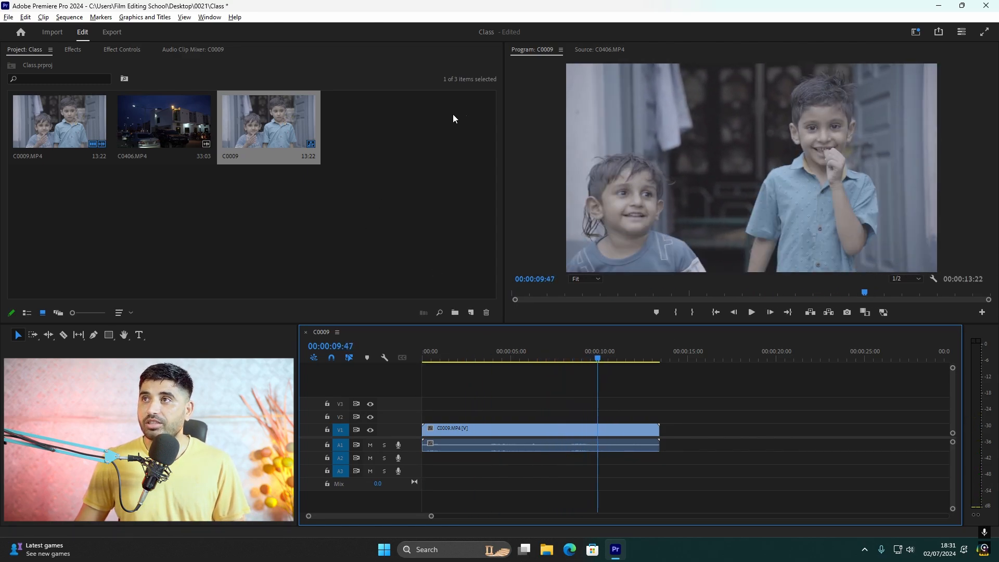
# Switch to the Color workspace
pyautogui.click(210, 17)
pyautogui.moveTo(263, 30)
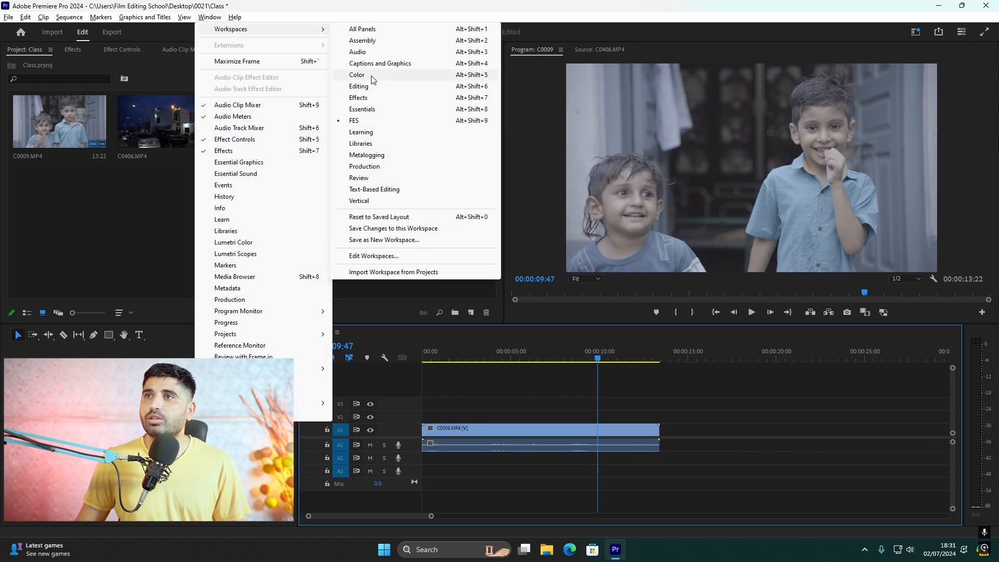
pyautogui.click(370, 76)
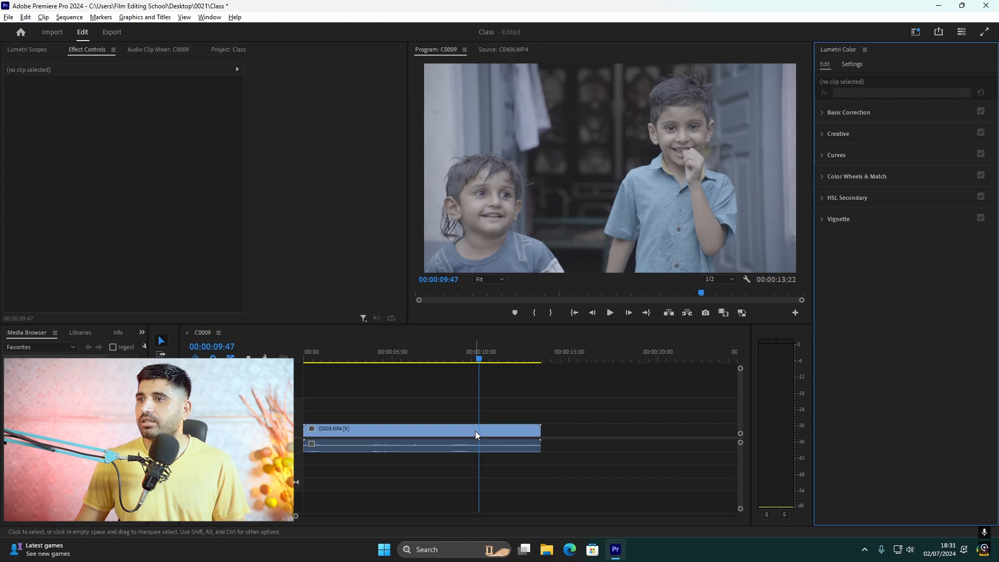
# Load the From_SLog2SGumut_To_LC-709_ file from the Look_profile_for_resolve_S-Gamut_Slog2 folder as the C0009.MP4 clip's Basic Correction input LUT
pyautogui.click(476, 431)
pyautogui.click(852, 112)
pyautogui.click(874, 127)
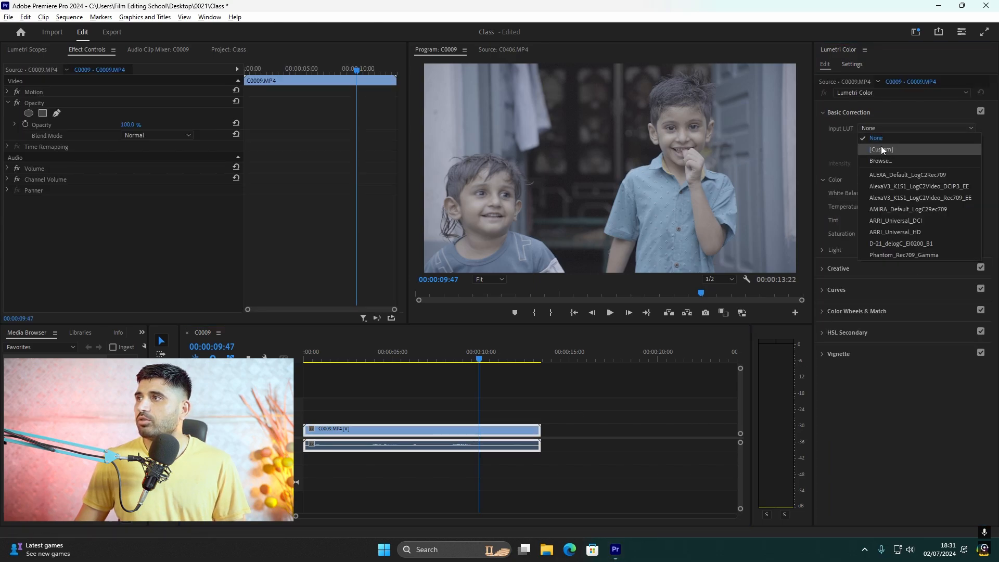
pyautogui.click(891, 162)
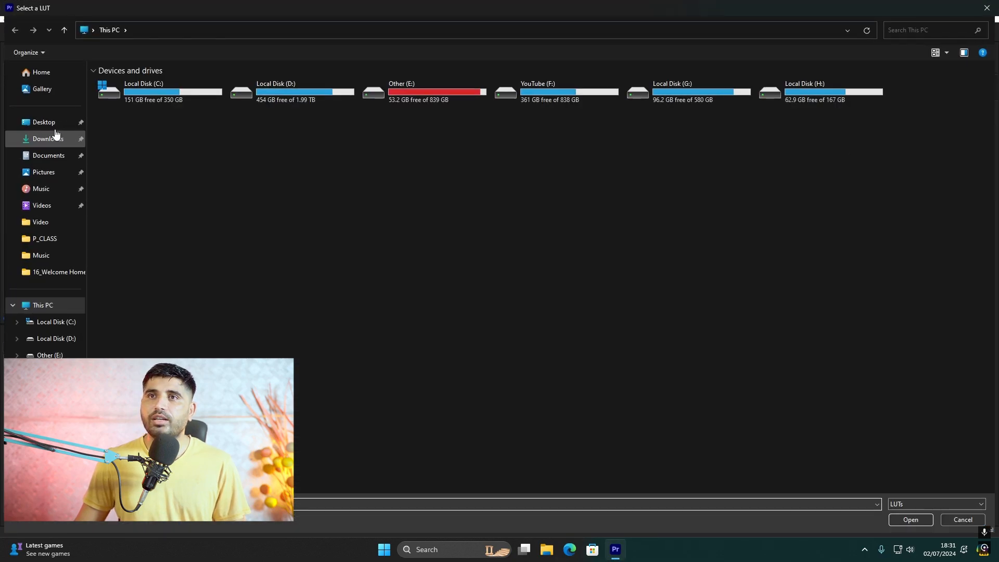
pyautogui.click(44, 122)
pyautogui.doubleClick(134, 98)
pyautogui.doubleClick(139, 85)
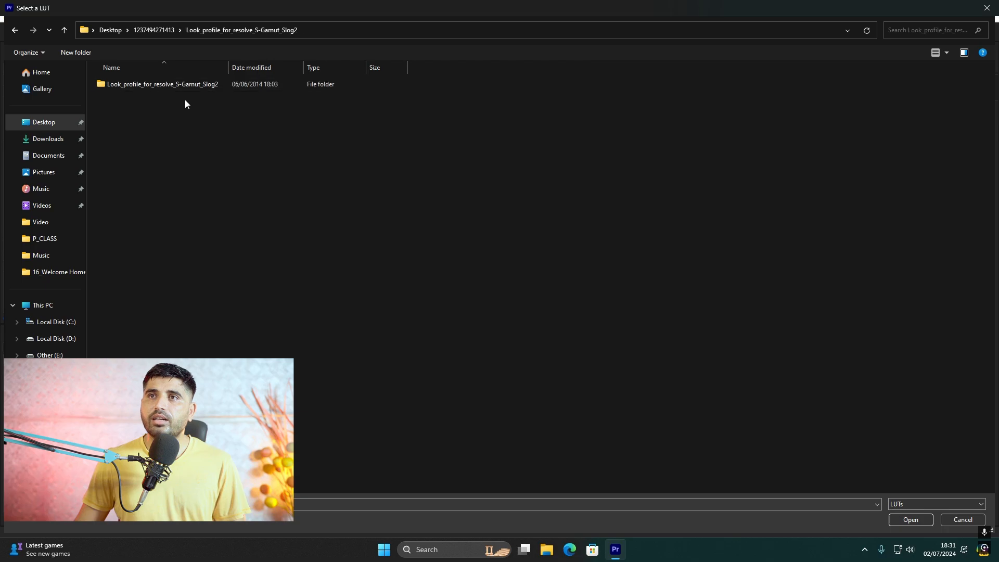
pyautogui.doubleClick(164, 82)
pyautogui.doubleClick(167, 103)
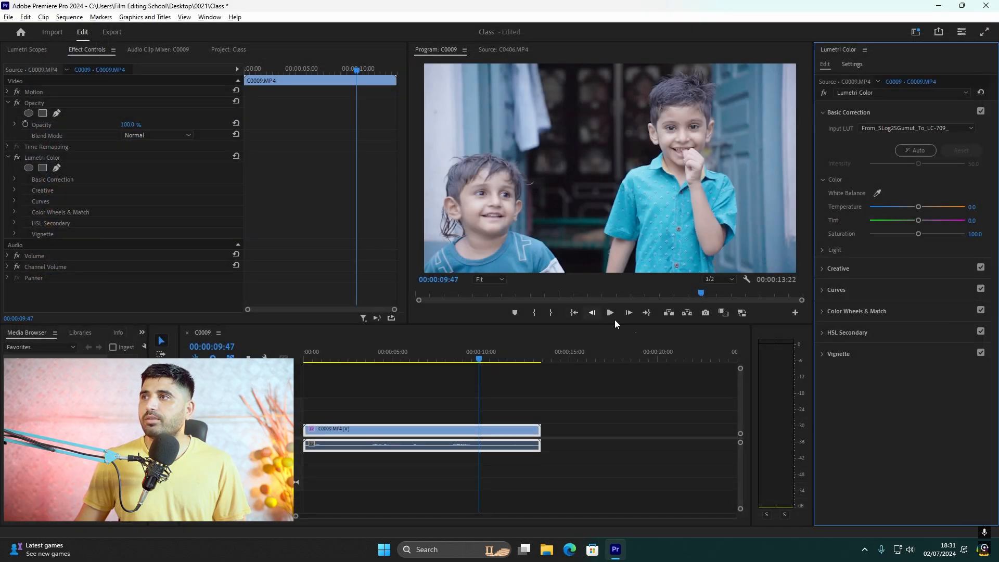
# Check the graded clip at a slightly earlier frame and return to the FES workspace
pyautogui.click(459, 359)
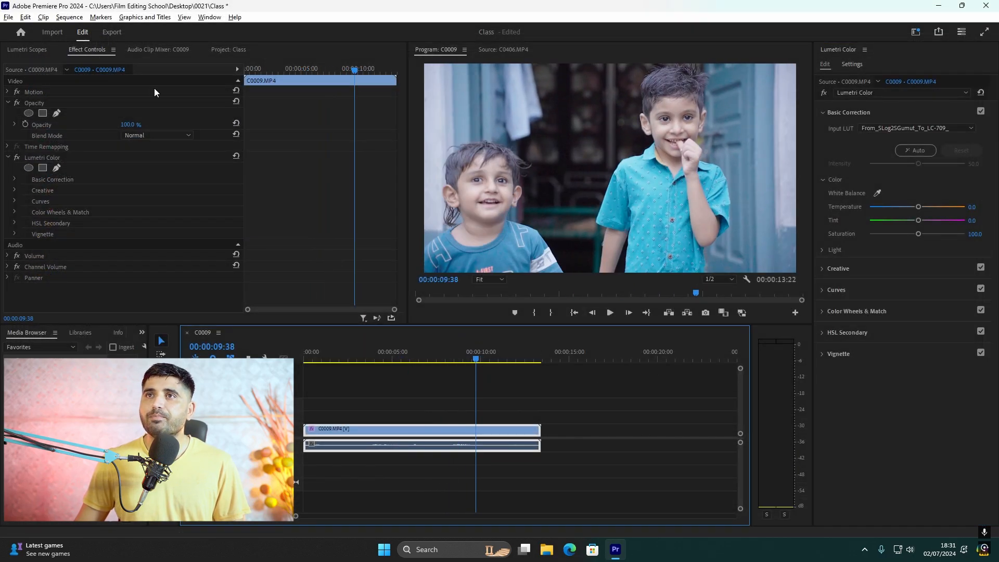
pyautogui.click(208, 17)
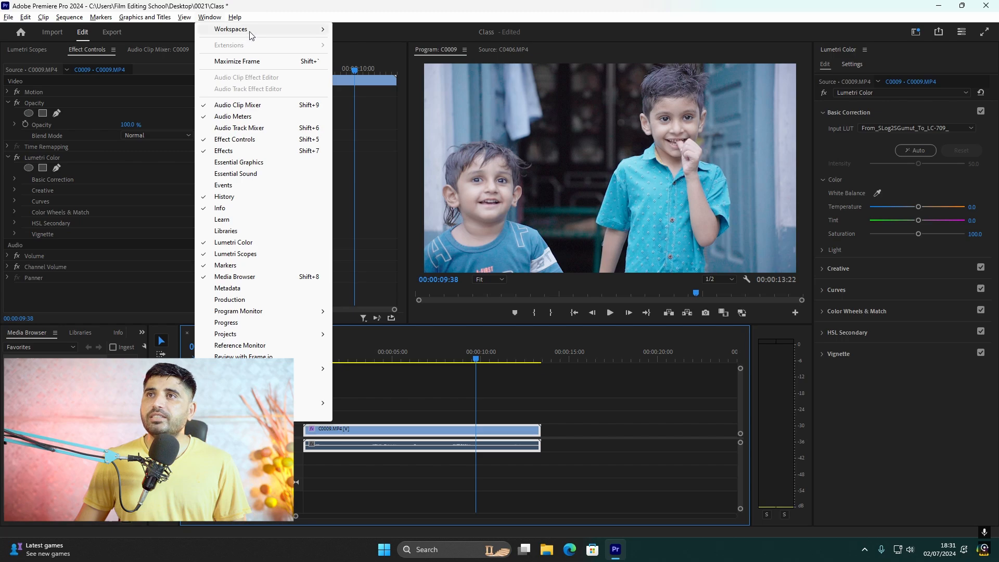
pyautogui.moveTo(249, 30)
pyautogui.click(360, 121)
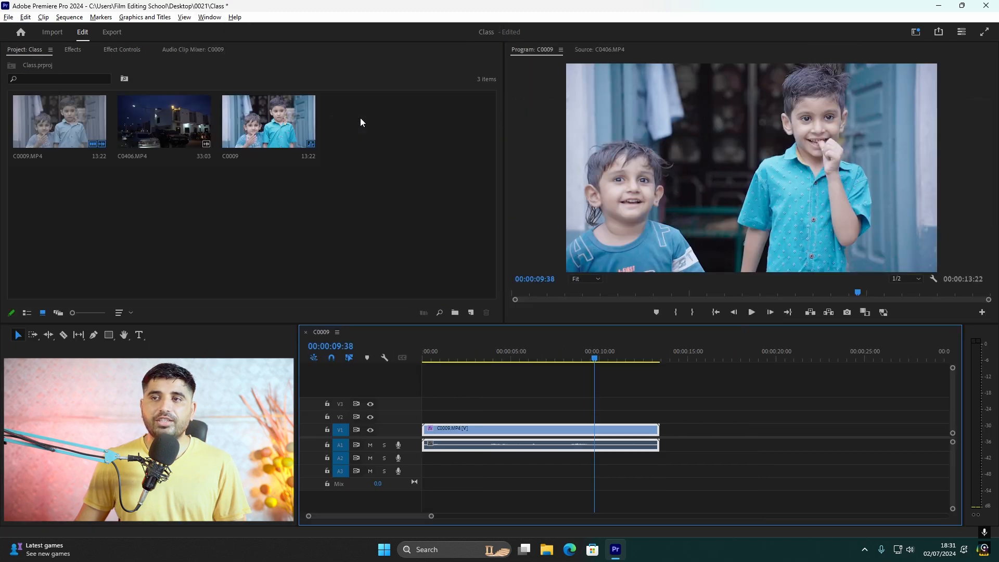
# Play parts of the clip at 200% preview zoom to examine its noise, and restore the Fit zoom
pyautogui.moveTo(589, 359); pyautogui.dragTo(568, 358)
pyautogui.click(595, 280)
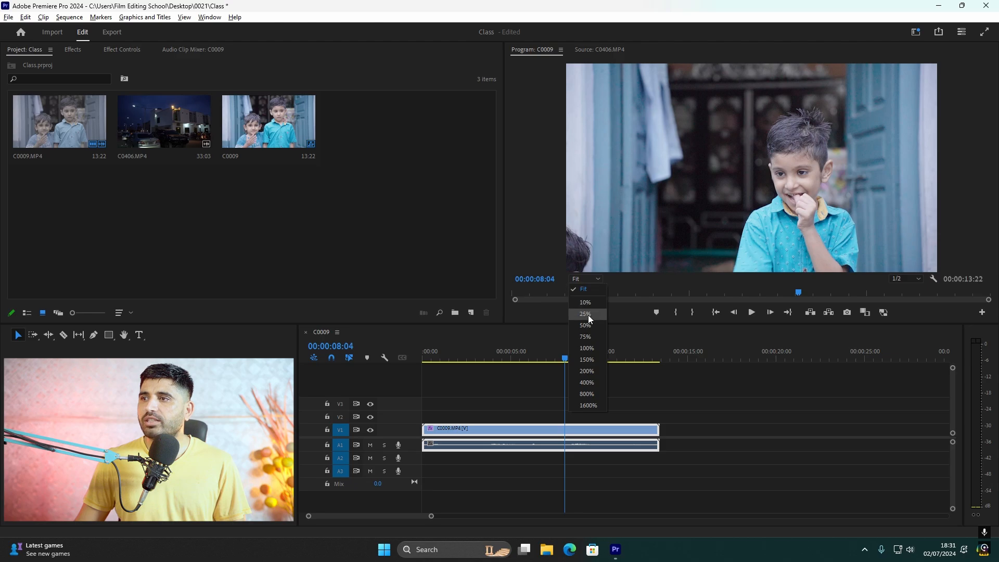
pyautogui.click(587, 371)
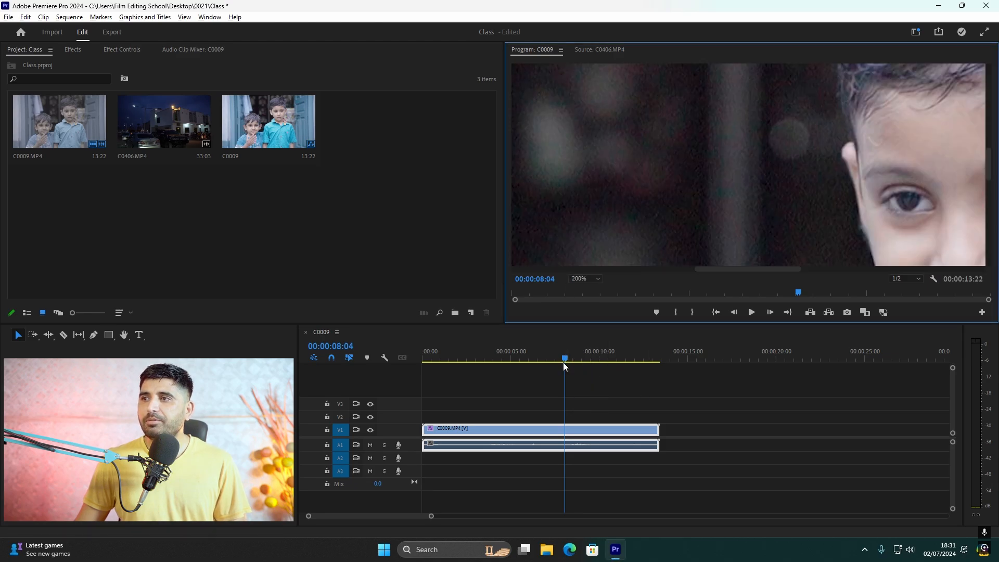
pyautogui.moveTo(545, 359); pyautogui.dragTo(526, 359)
pyautogui.press('space')
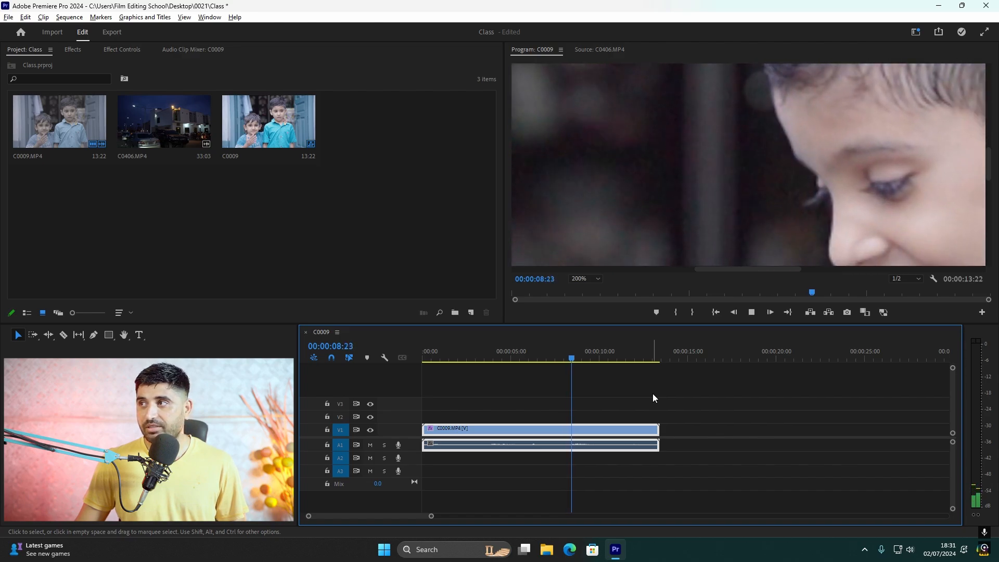
pyautogui.moveTo(589, 359); pyautogui.dragTo(485, 361)
pyautogui.press('space')
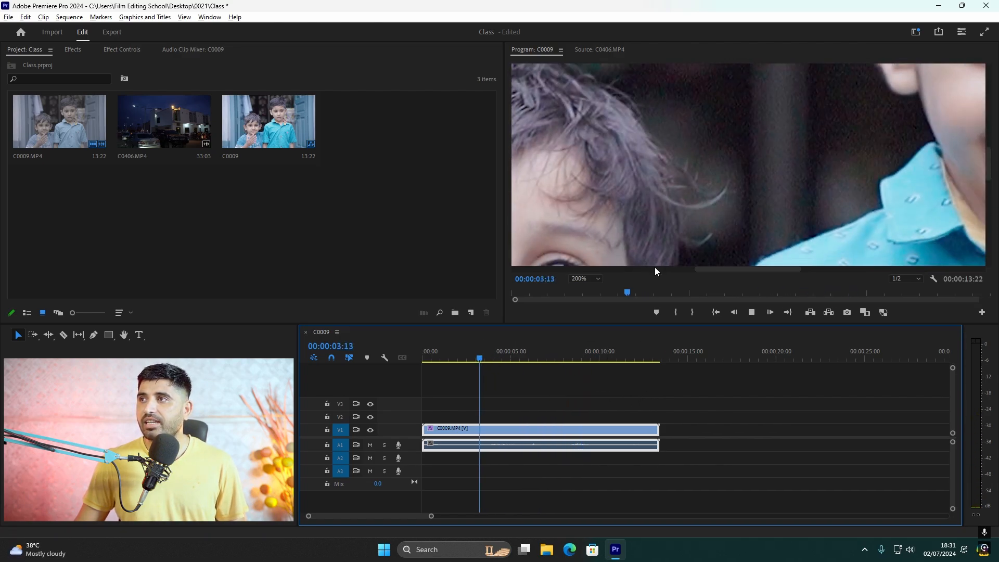
pyautogui.press('space')
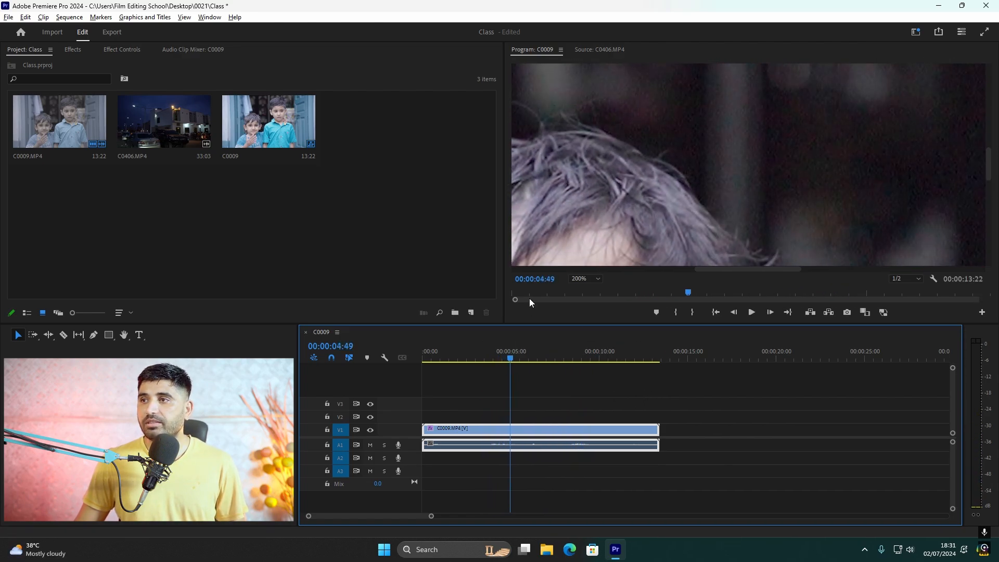
pyautogui.click(595, 279)
pyautogui.click(588, 288)
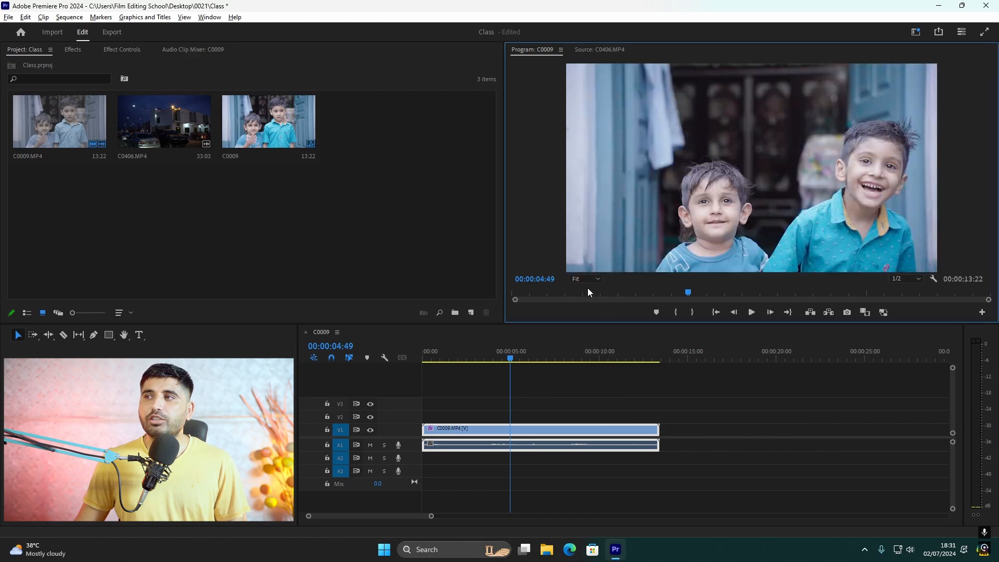
# Search the effects for "redu" and apply Reduce Noise v5 (SR) to the C0009.MP4 clip
pyautogui.click(72, 51)
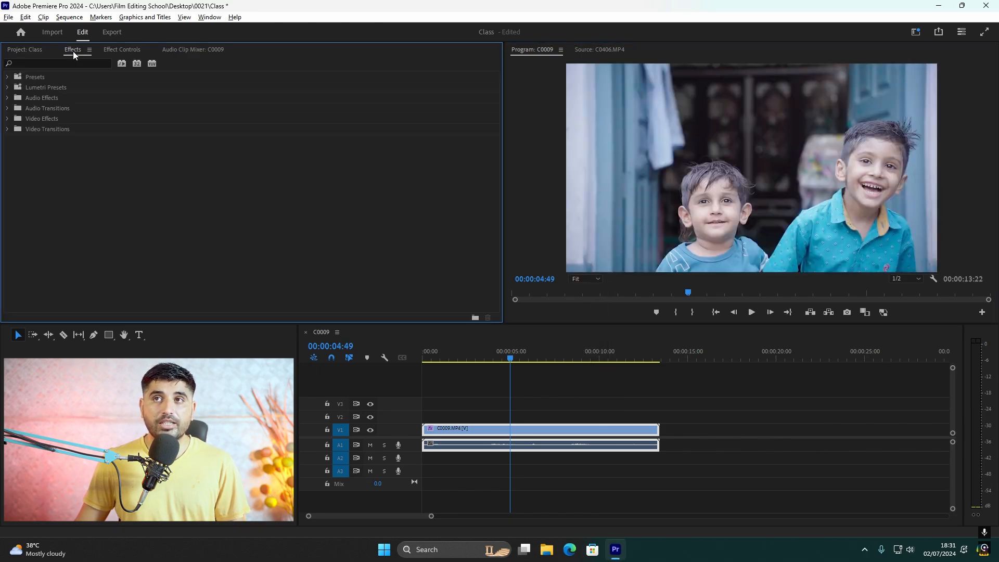
pyautogui.click(73, 63)
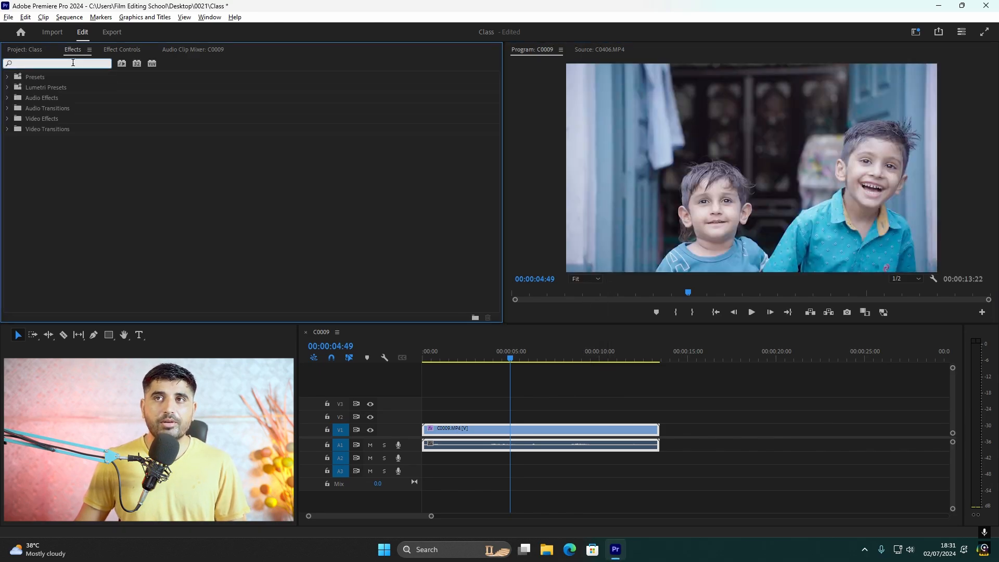
pyautogui.write('redu')
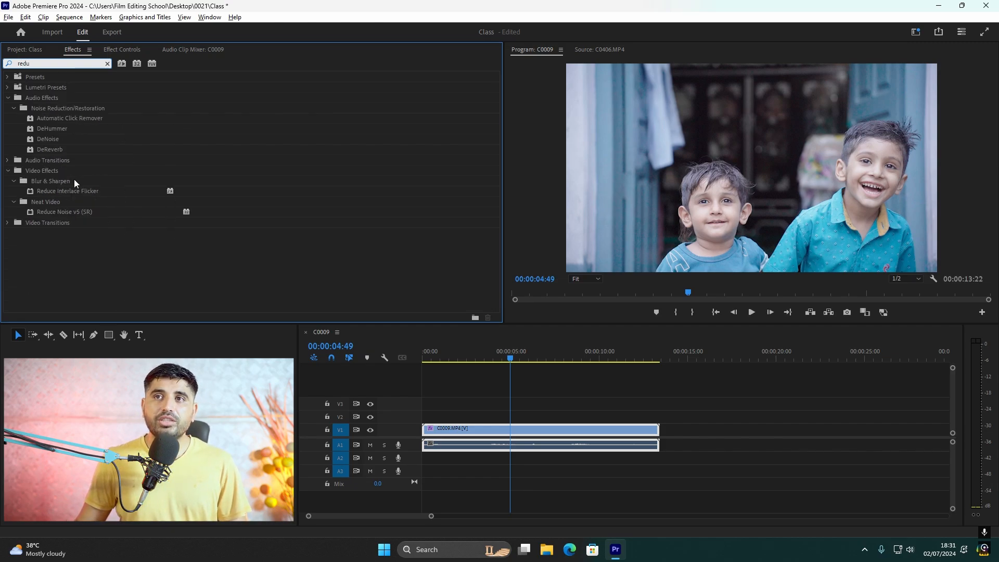
pyautogui.click(42, 214)
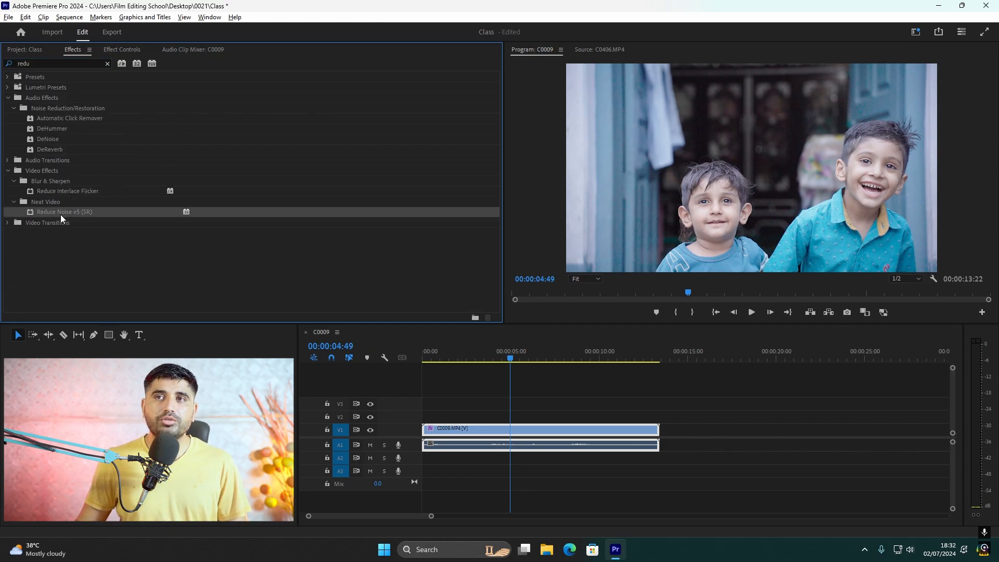
pyautogui.moveTo(68, 211); pyautogui.dragTo(544, 432)
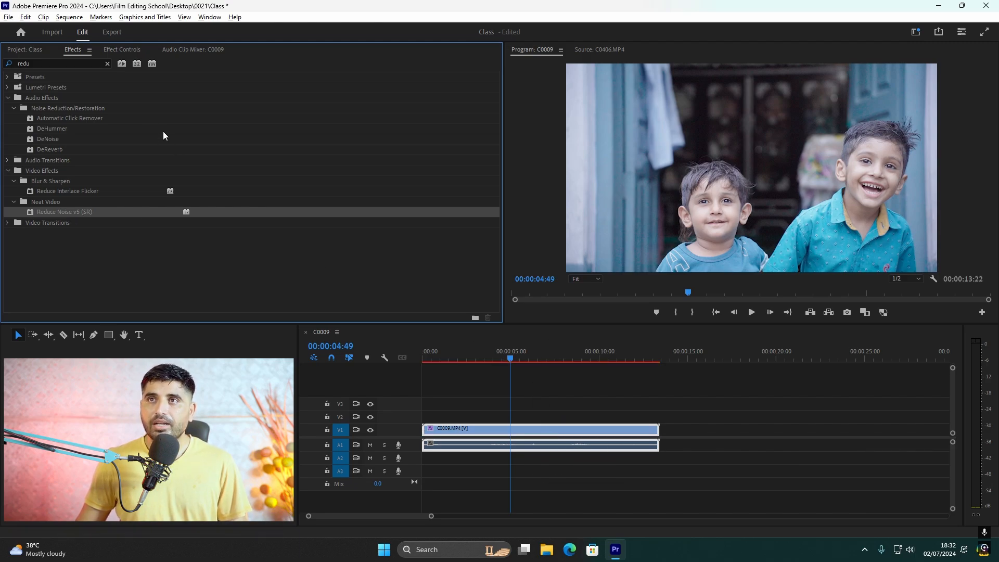
# Prepare the Reduce Noise v5 effect's input frames and open its noise profile builder
pyautogui.click(118, 50)
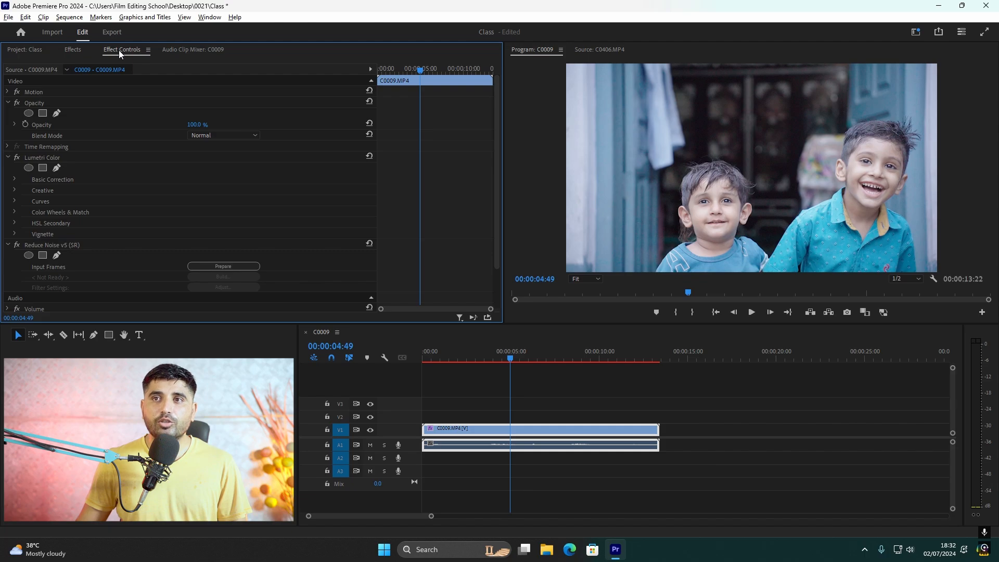
pyautogui.click(225, 268)
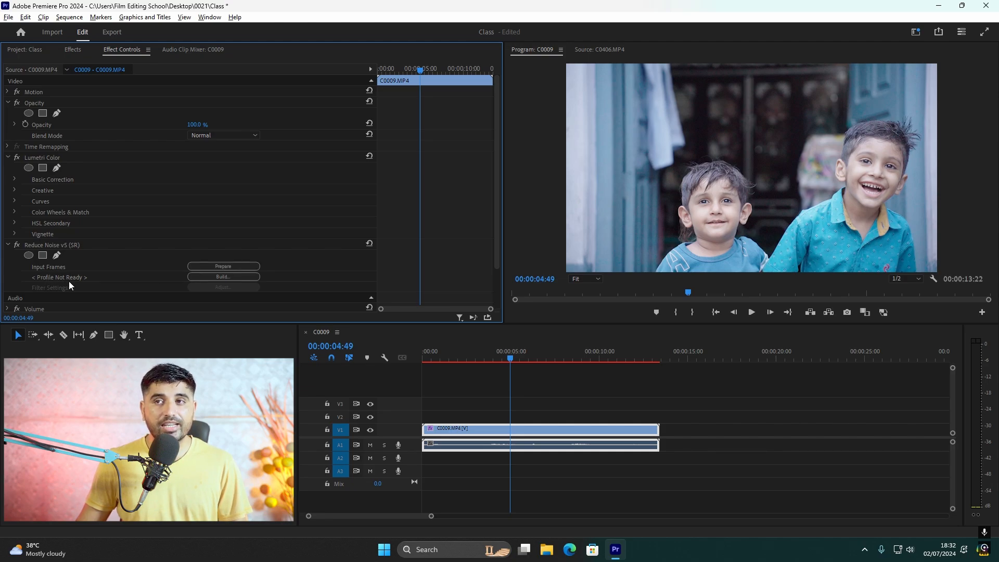
pyautogui.click(230, 277)
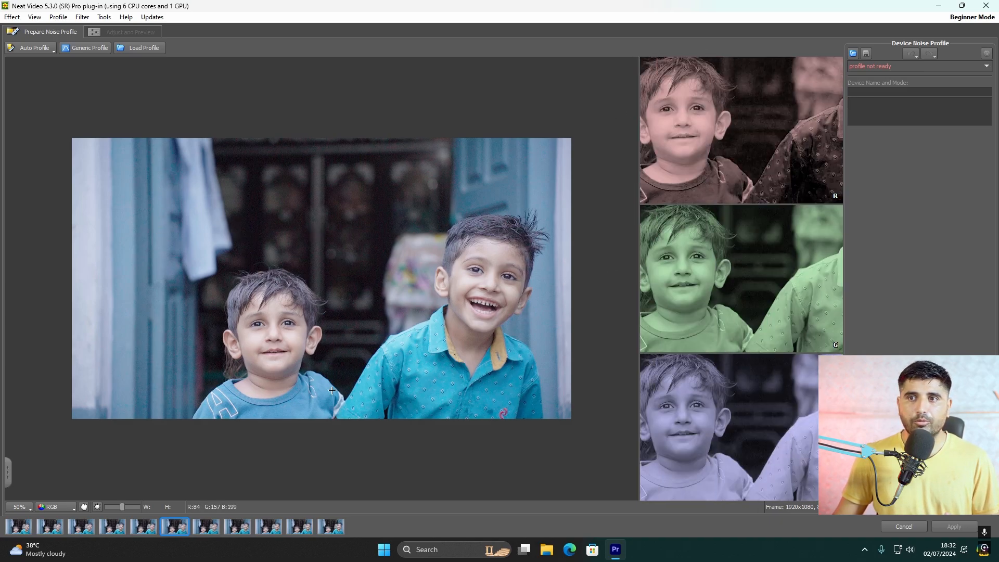
# Preview the frame in the YCrCb + Enhanced Contrast view mode and switch back to RGB channel components
pyautogui.click(62, 507)
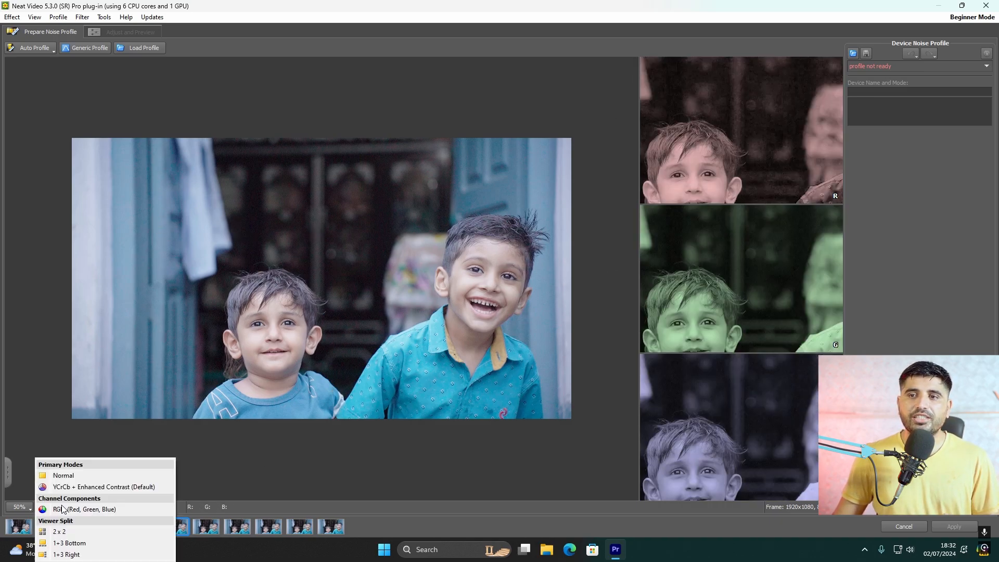
pyautogui.click(86, 487)
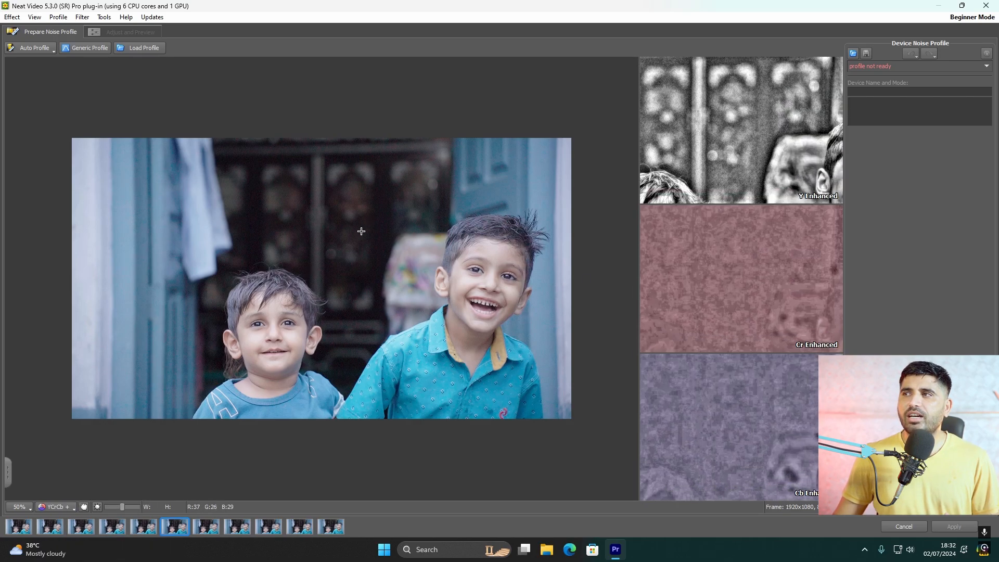
pyautogui.click(63, 511)
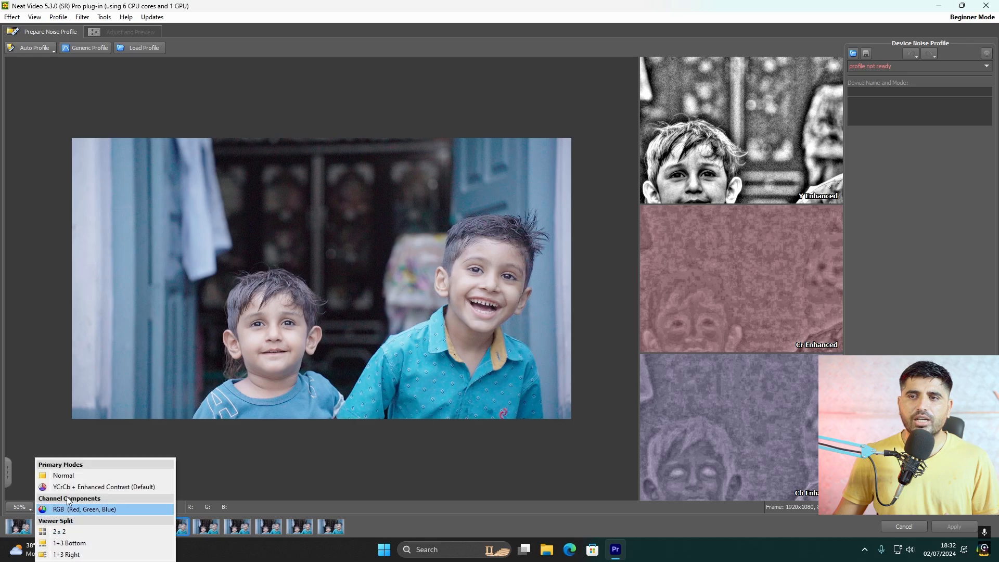
pyautogui.click(75, 511)
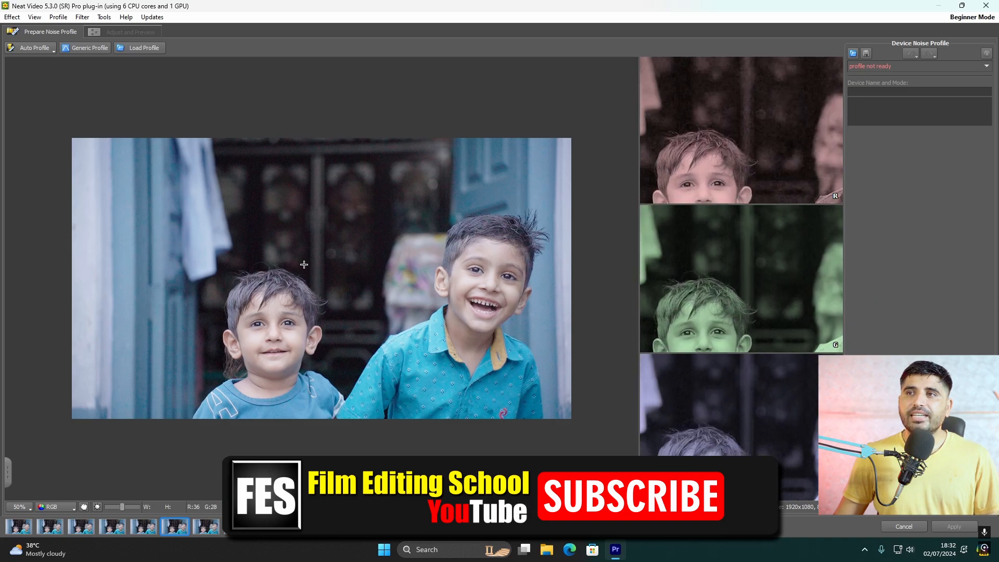
# Mark a sample area of about 410 × 318 pixels on the dark doorway above the smaller boy and build the noise profile
pyautogui.moveTo(235, 159); pyautogui.dragTo(350, 253)
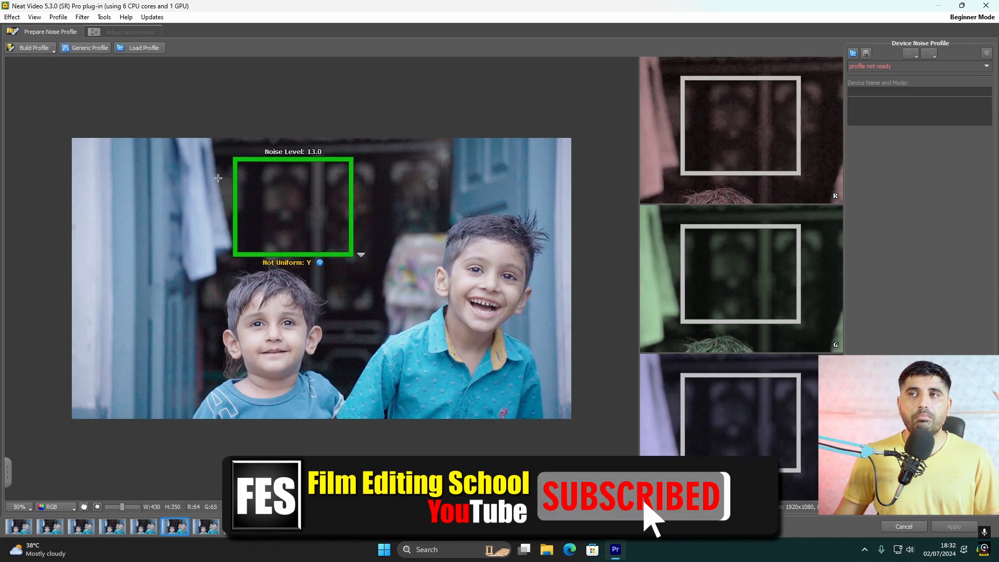
pyautogui.click(248, 164)
pyautogui.moveTo(243, 160); pyautogui.dragTo(352, 244)
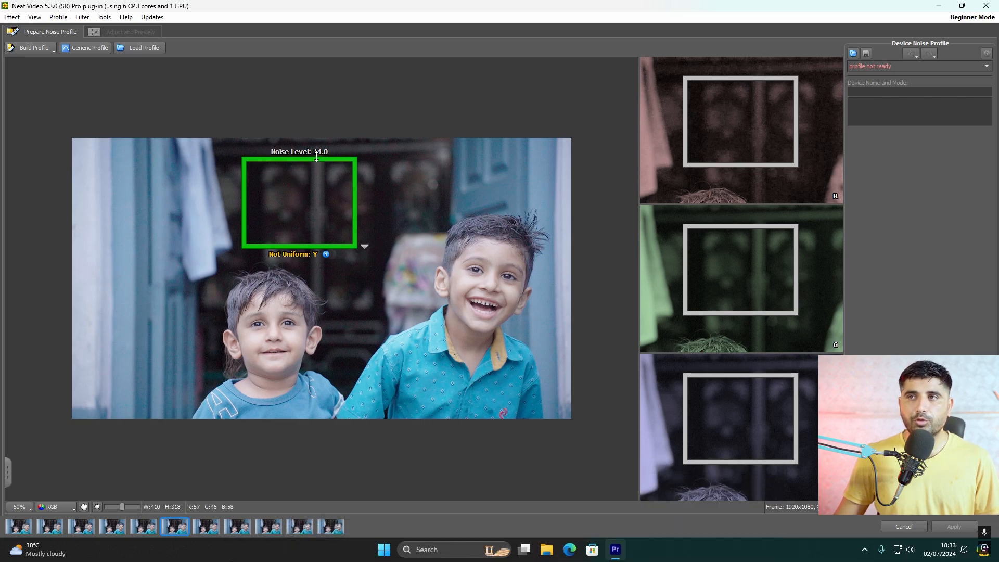
pyautogui.click(28, 48)
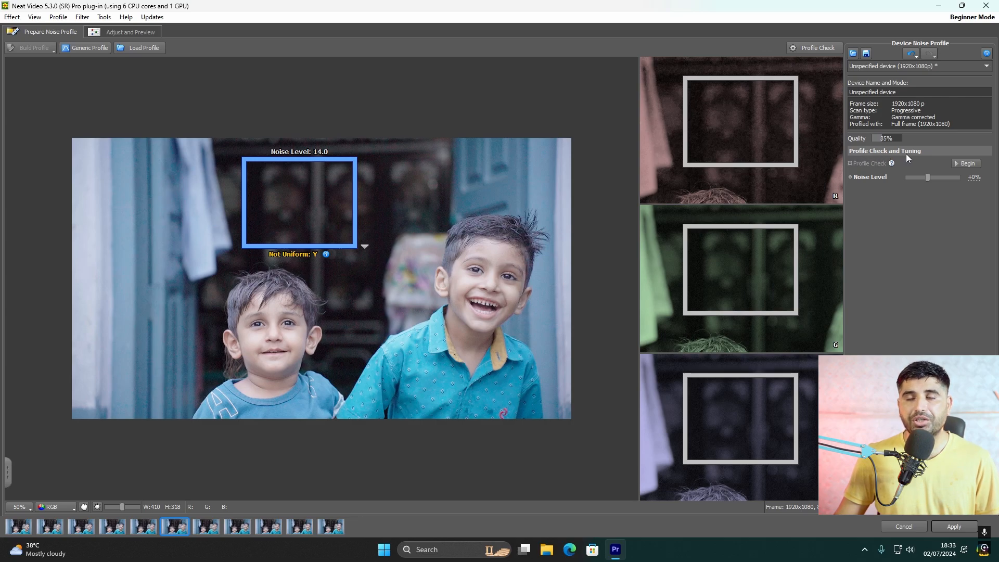
# Run the profile check and compare the sample area with and without it at 200% zoom
pyautogui.click(973, 167)
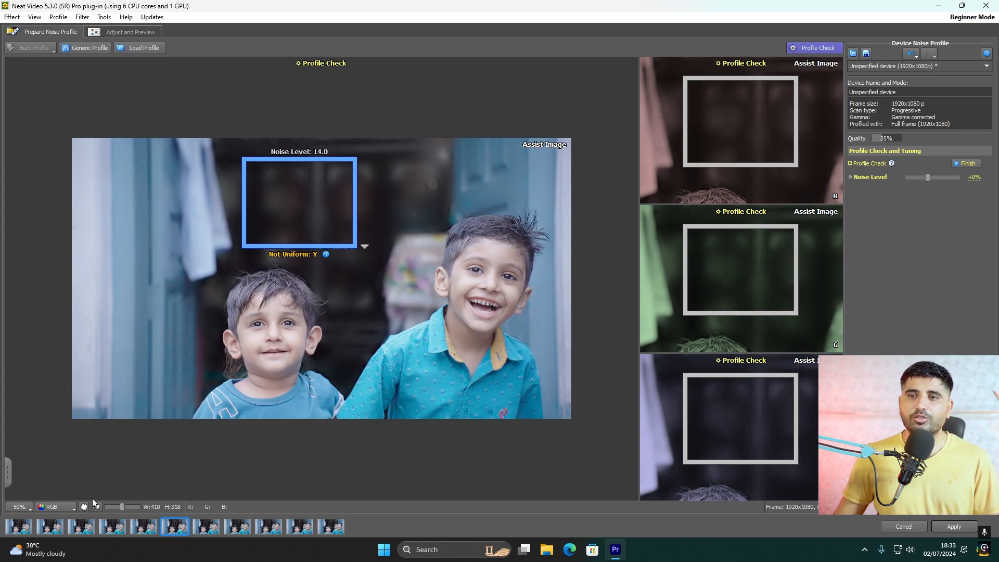
pyautogui.click(23, 511)
pyautogui.click(31, 505)
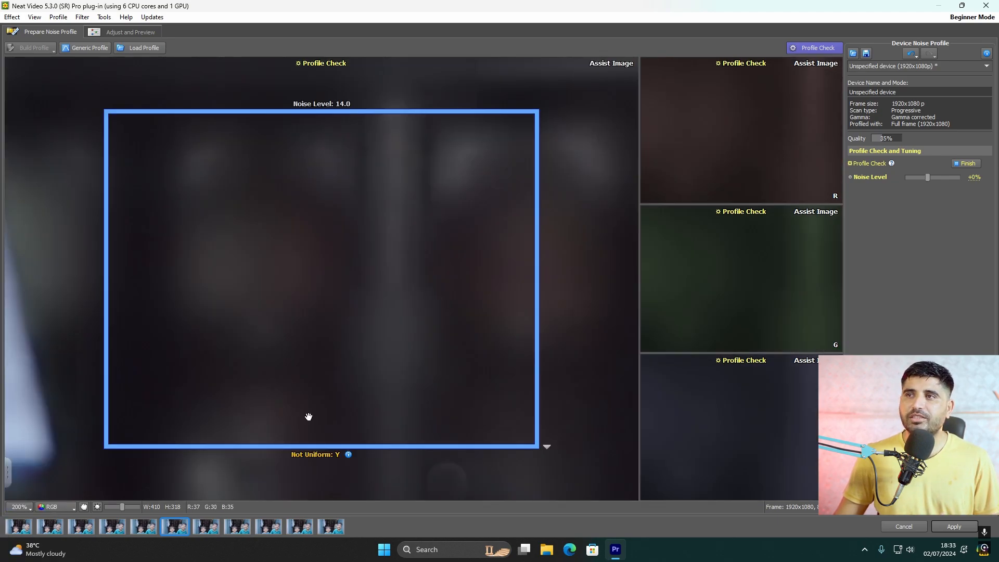
pyautogui.click(822, 48)
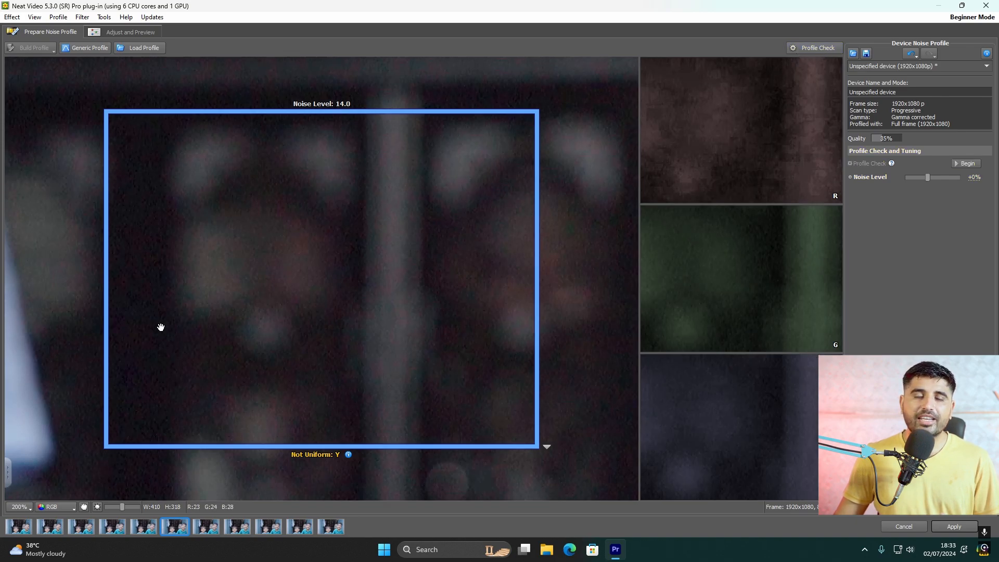
pyautogui.click(815, 48)
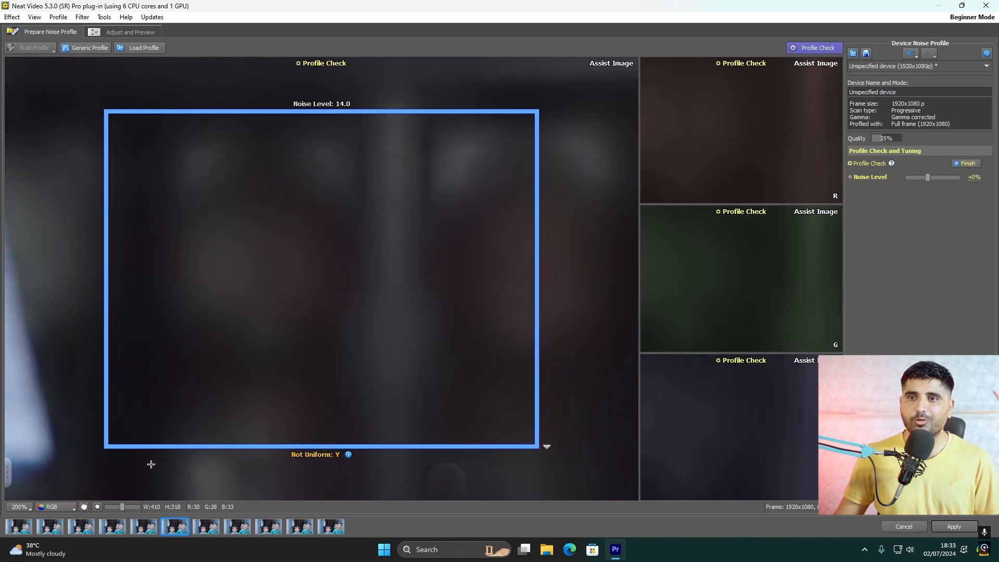
# Apply the noise profile to C0009.MP4 and play the clip back from its start
pyautogui.click(949, 527)
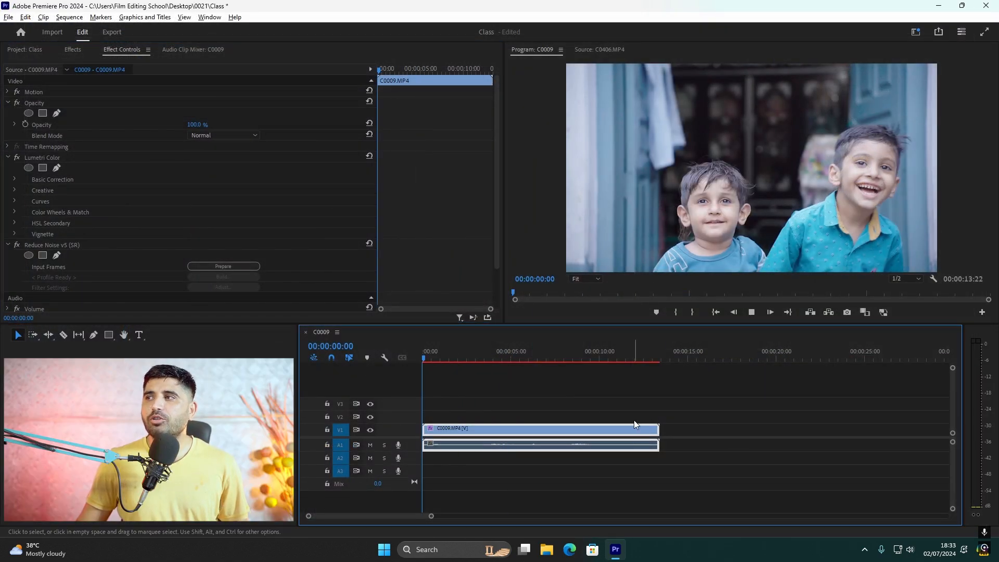
pyautogui.press('space')
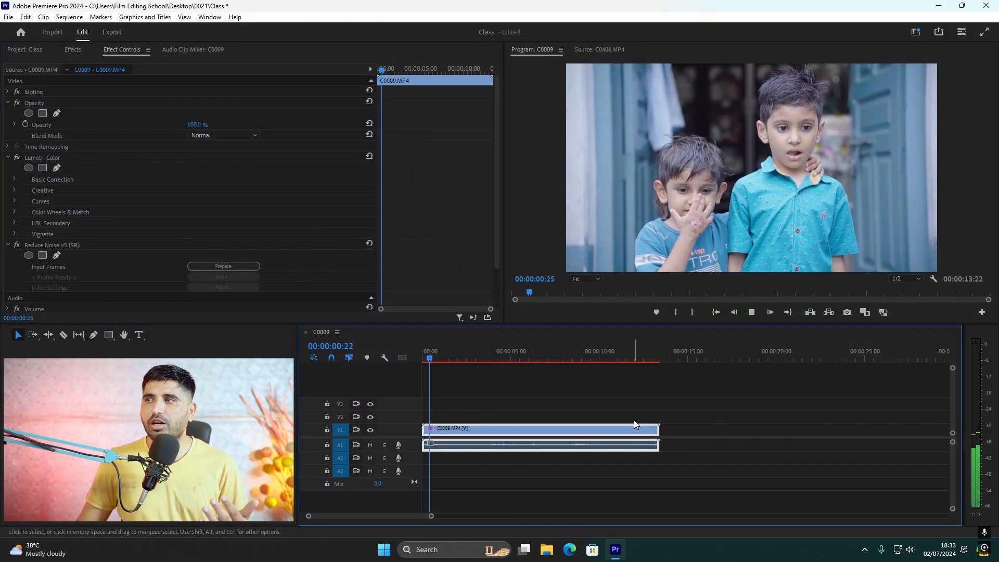
pyautogui.press('space')
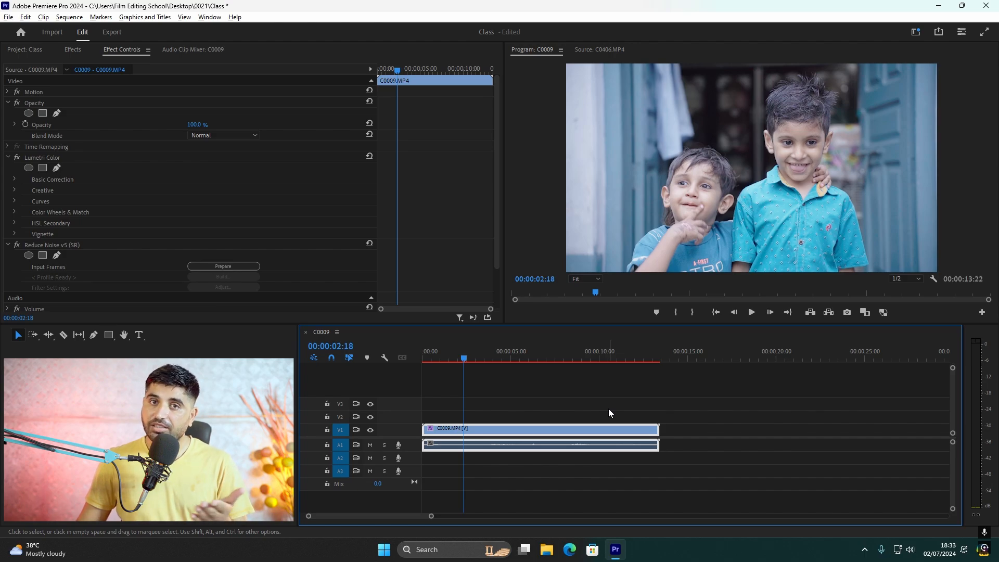
pyautogui.press('space')
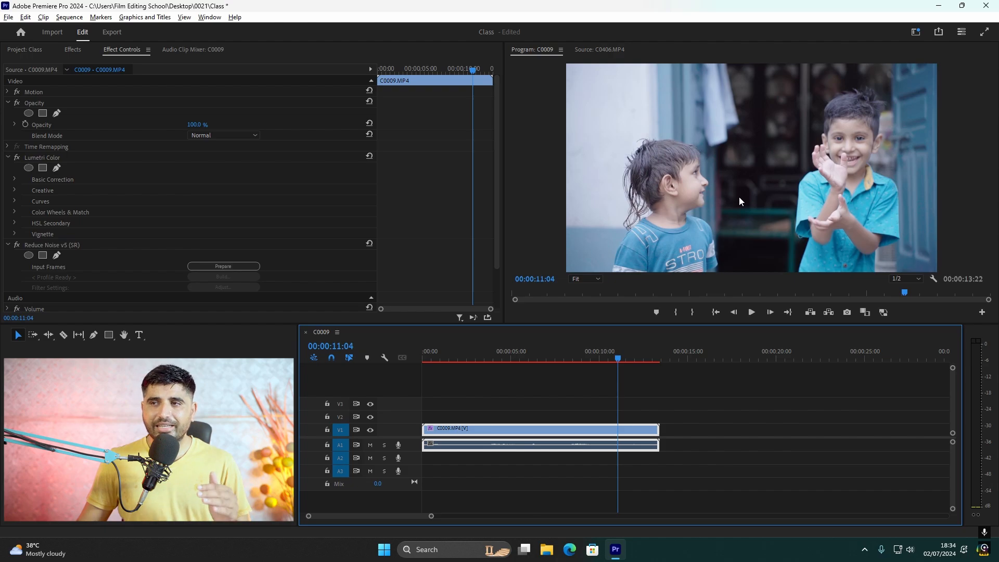
pyautogui.press('space')
# At 00:00:05:37, prepare the Reduce Noise v5 input frames again, preview the filter settings and apply them
pyautogui.click(544, 357)
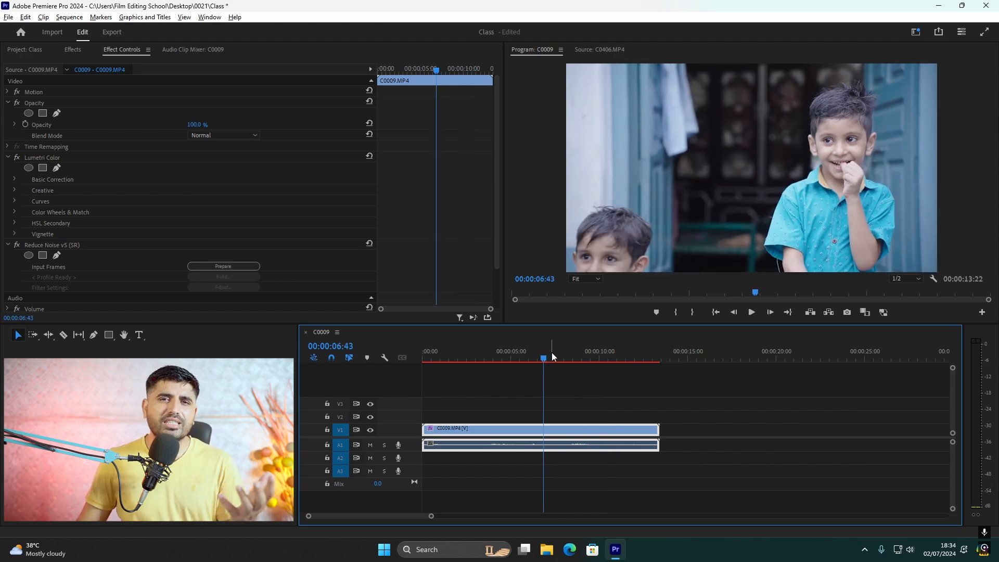
pyautogui.moveTo(553, 357); pyautogui.dragTo(523, 367)
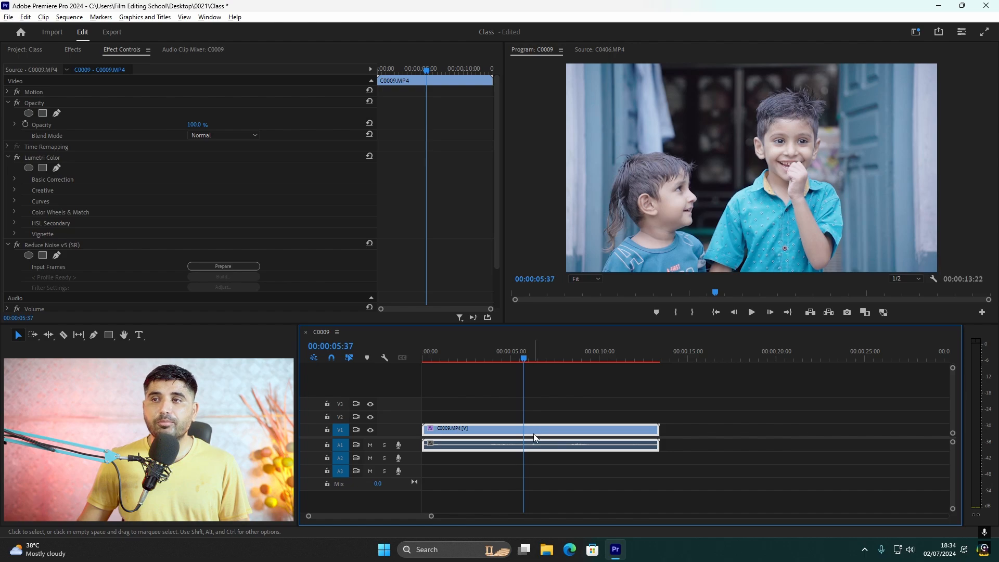
pyautogui.click(227, 268)
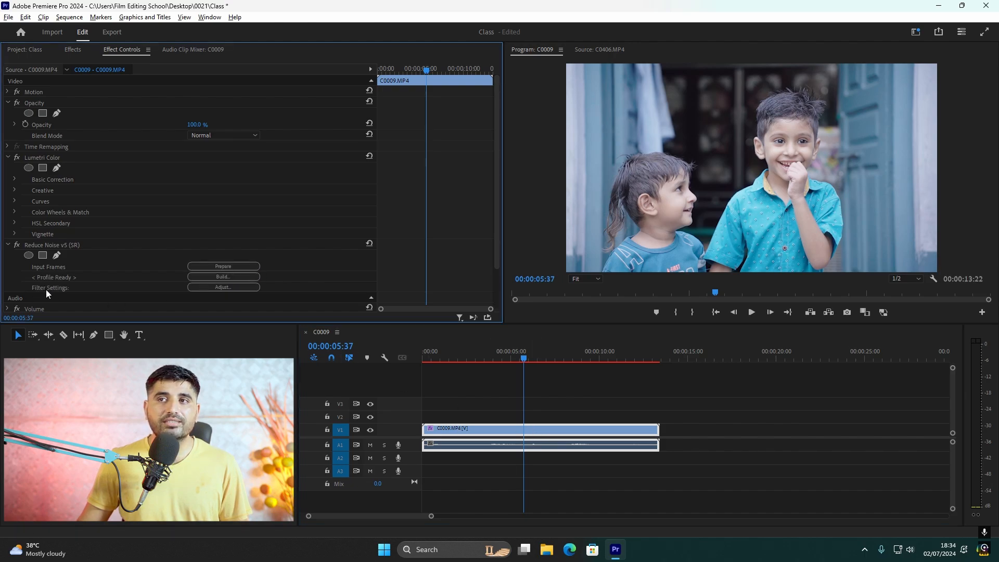
pyautogui.click(223, 287)
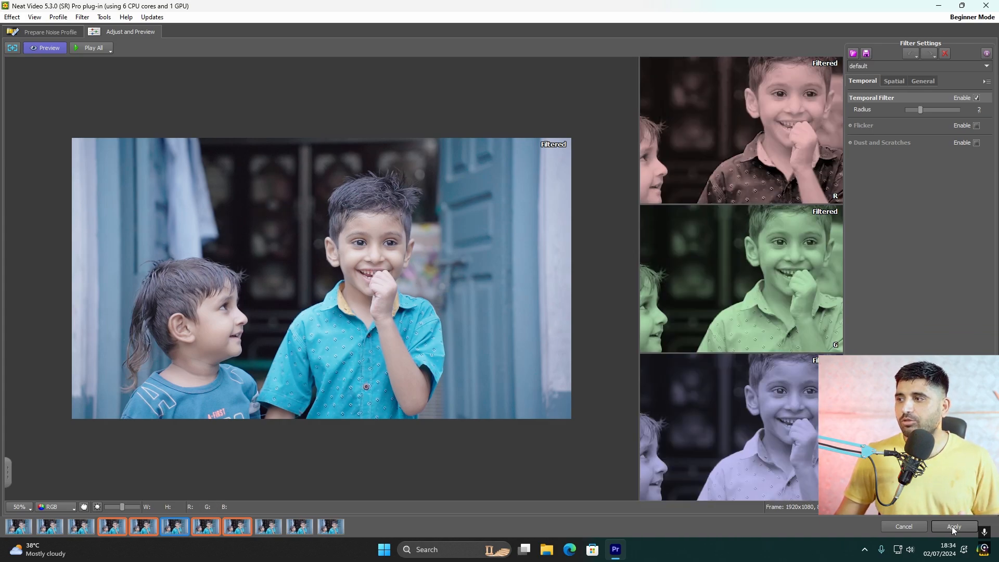
pyautogui.click(951, 526)
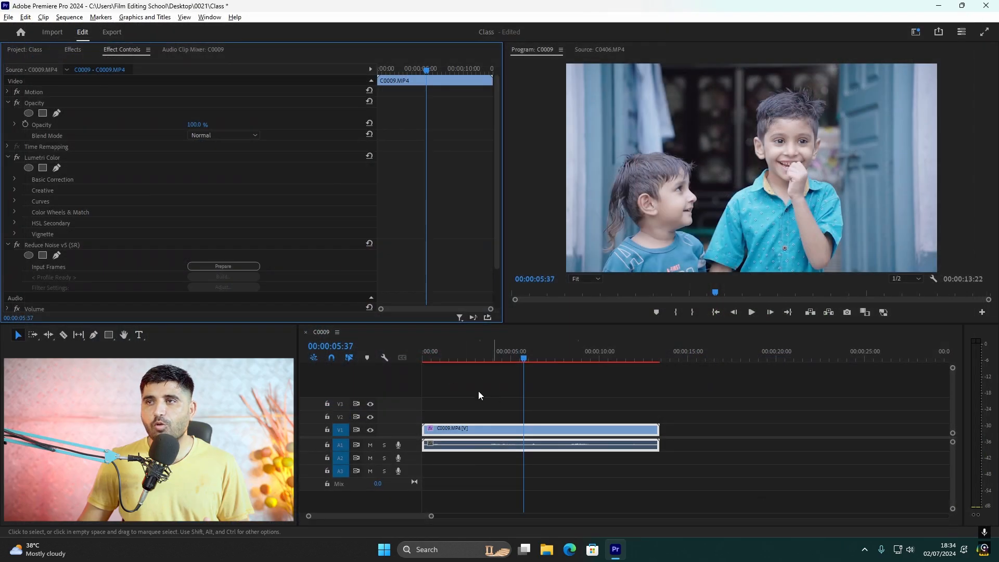
# Add C0406.MP4 on track V2 near the end of C0009.MP4 and place the playhead at 00:00:21:04
pyautogui.click(24, 51)
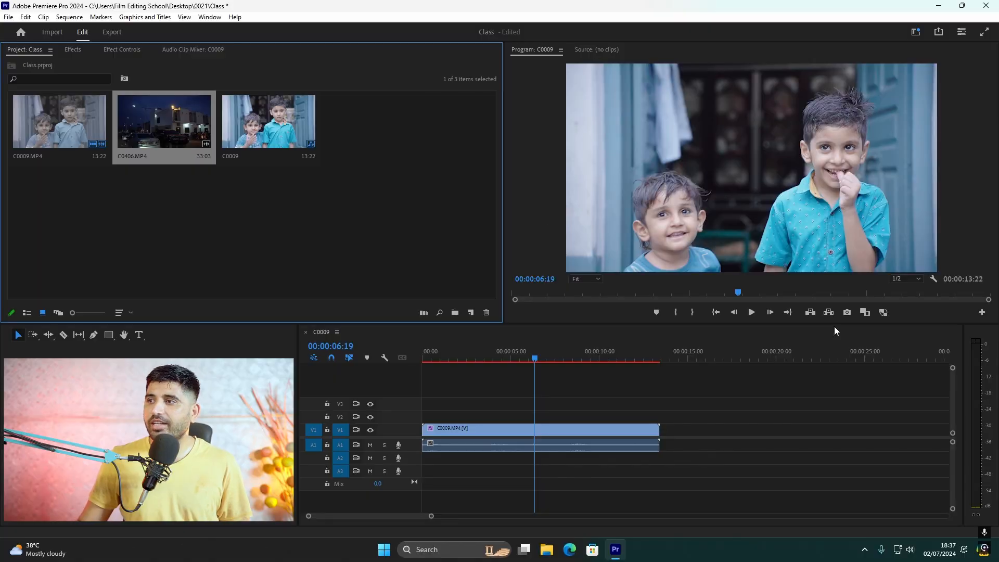
pyautogui.moveTo(834, 331); pyautogui.dragTo(673, 412)
pyautogui.moveTo(665, 358); pyautogui.dragTo(795, 385)
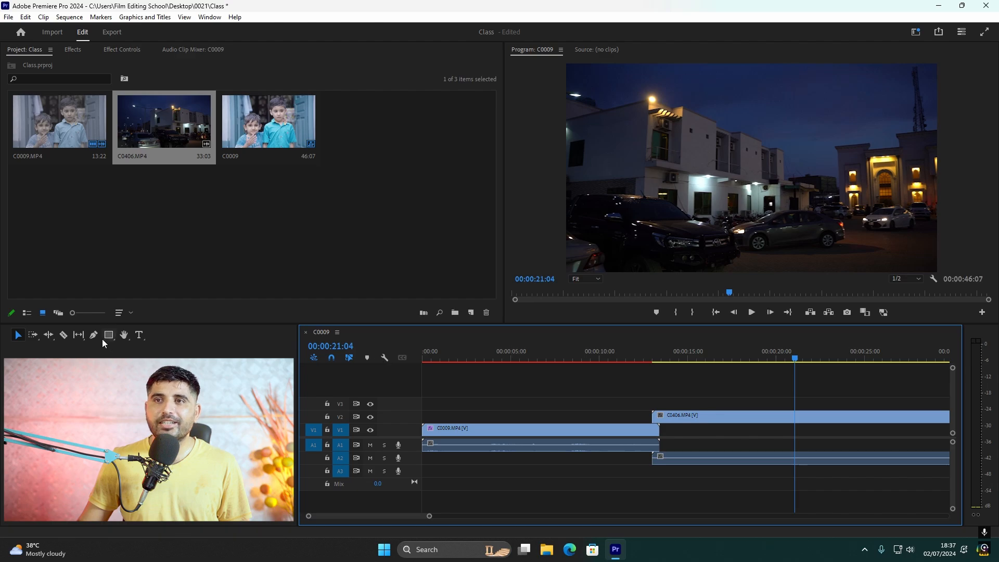
# Apply the Reduce Noise v5 (SR) effect to C0406.MP4, prepare its input frames and open its noise profile builder
pyautogui.click(73, 50)
pyautogui.moveTo(76, 212); pyautogui.dragTo(728, 416)
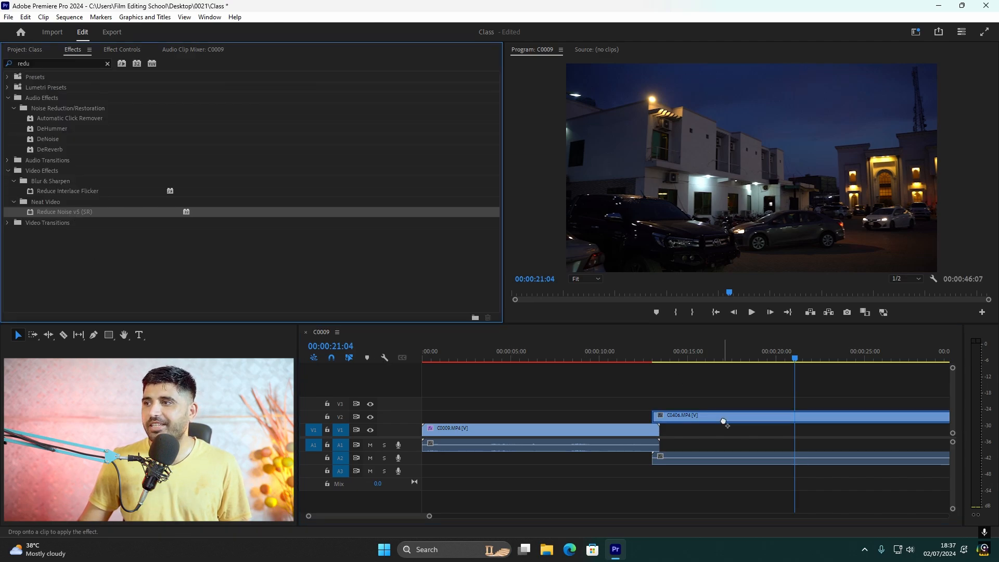
pyautogui.click(130, 52)
pyautogui.click(235, 187)
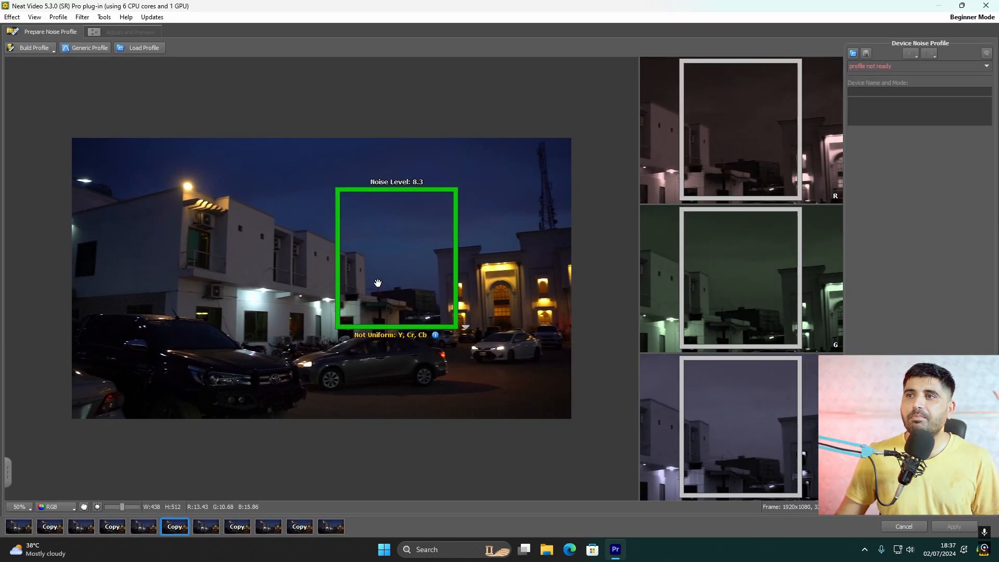
# Try building the noise profile from a sample area of about 512 × 440 pixels on the white building
pyautogui.moveTo(114, 211); pyautogui.dragTo(266, 331)
pyautogui.click(29, 48)
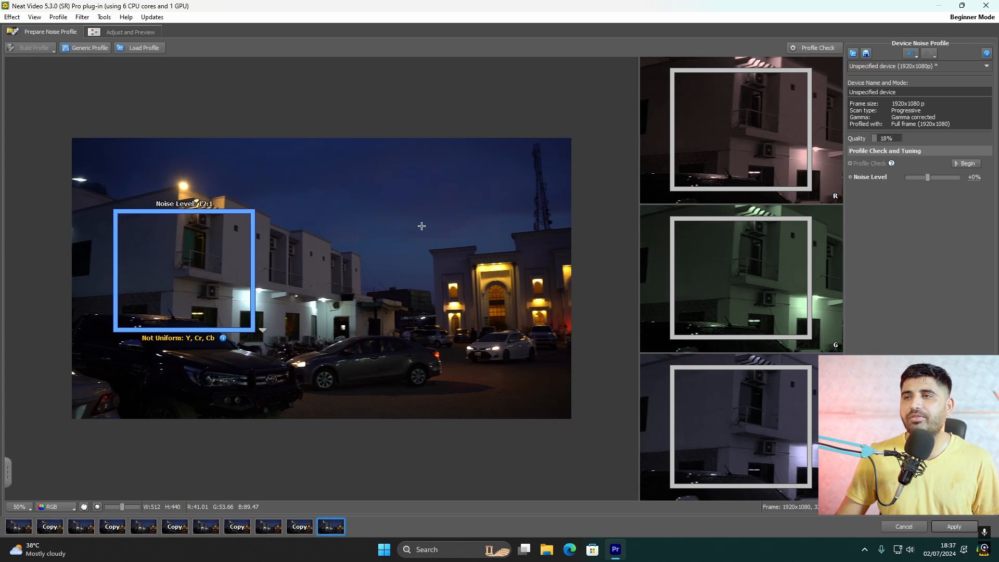
pyautogui.hotkey('ctrl', 'z')
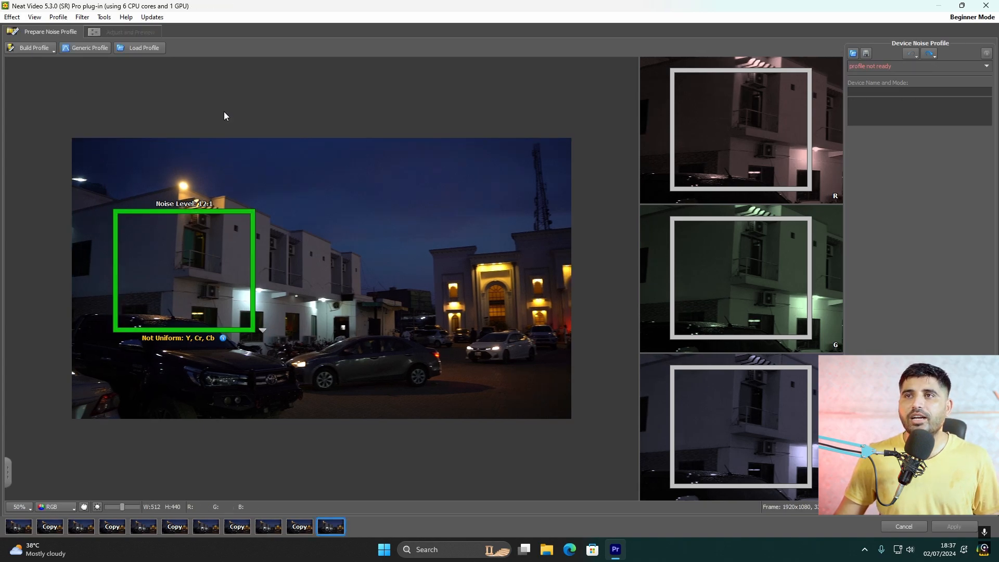
# Clear the sample area on the white building and build an automatic noise profile for the frame
pyautogui.moveTo(208, 258); pyautogui.dragTo(211, 258)
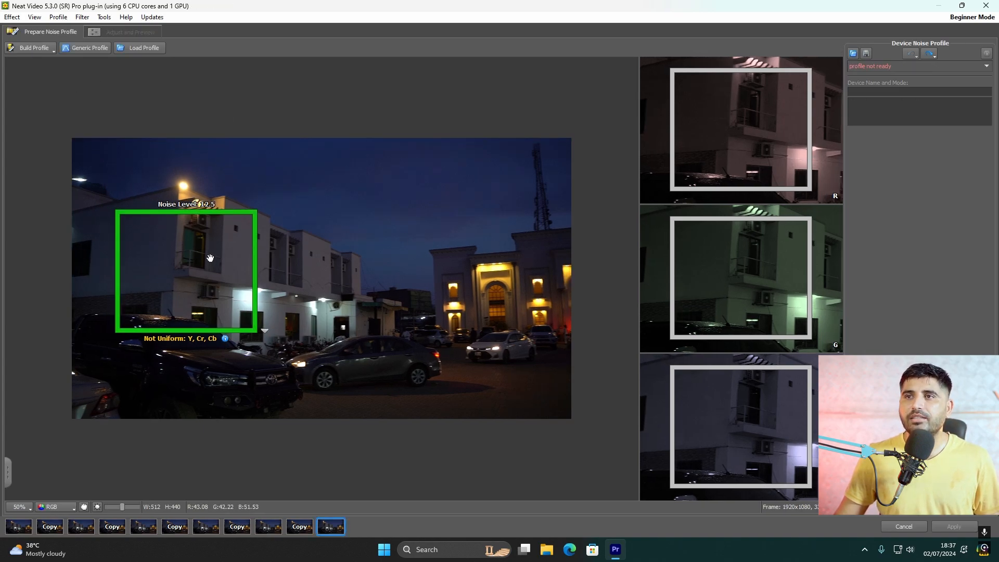
pyautogui.click(279, 279)
pyautogui.click(31, 49)
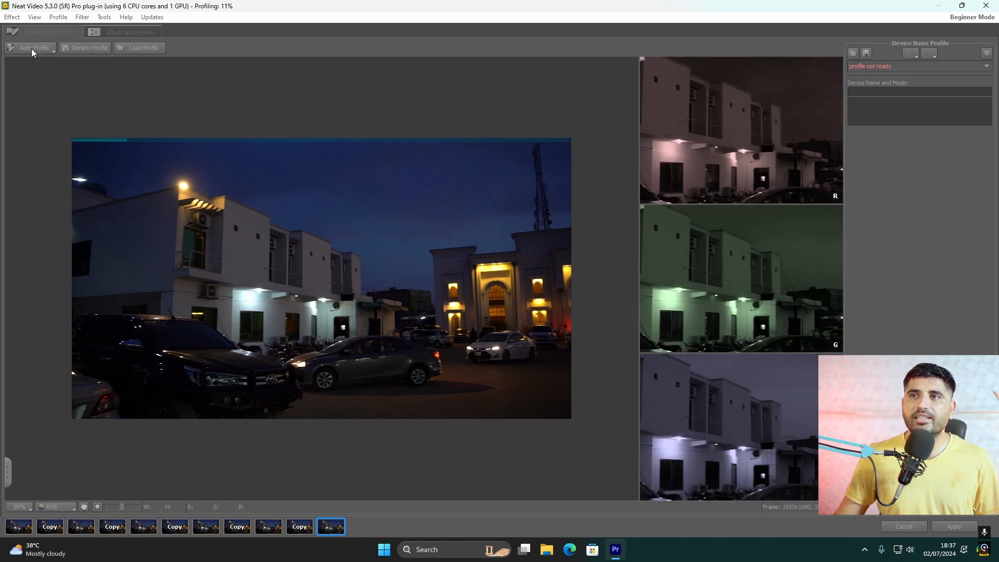
# Mark a sample area of about 372 × 382 pixels on the white building's nearest corner and build the noise profile
pyautogui.moveTo(108, 157); pyautogui.dragTo(176, 247)
pyautogui.moveTo(128, 219); pyautogui.dragTo(232, 325)
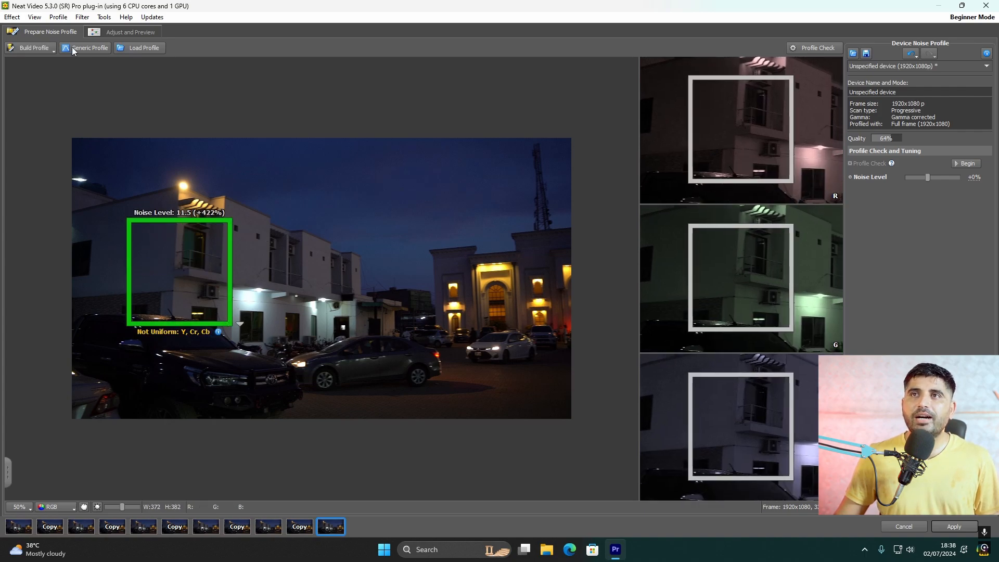
pyautogui.click(32, 48)
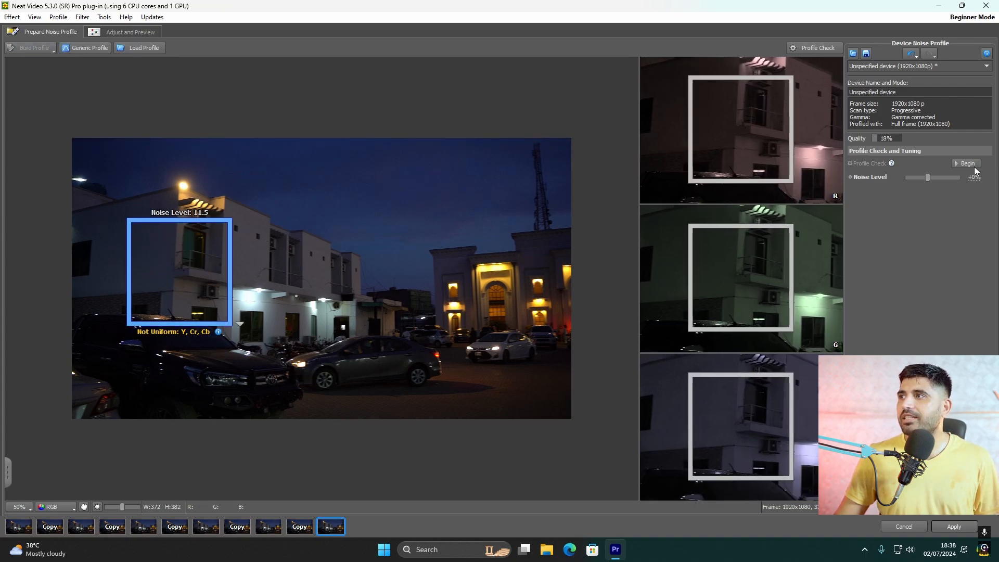
# Begin the profile check and compare sample areas of about 512 × 512 and 512 × 452 pixels on the white building
pyautogui.click(968, 164)
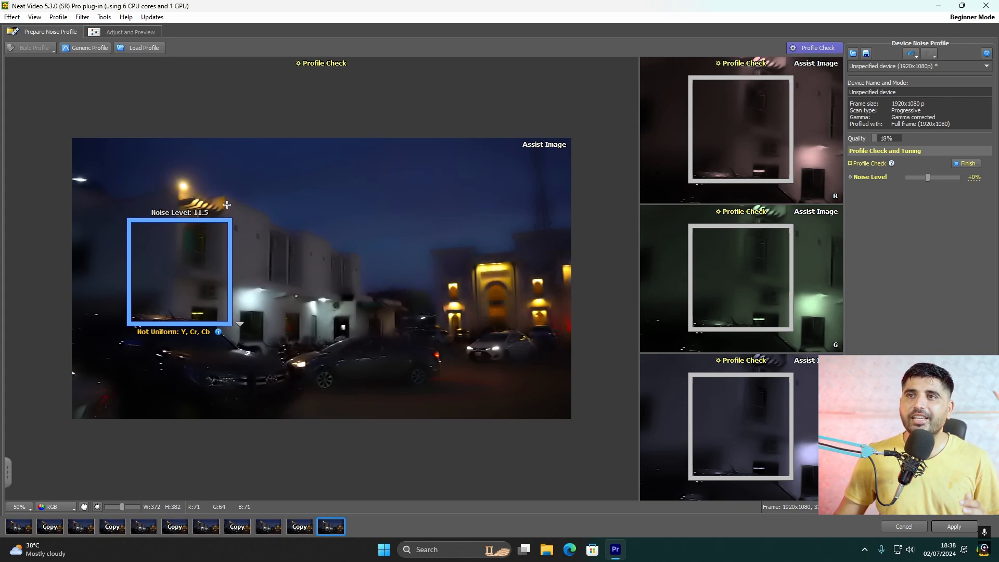
pyautogui.moveTo(111, 197); pyautogui.dragTo(285, 334)
pyautogui.moveTo(167, 217); pyautogui.dragTo(185, 222)
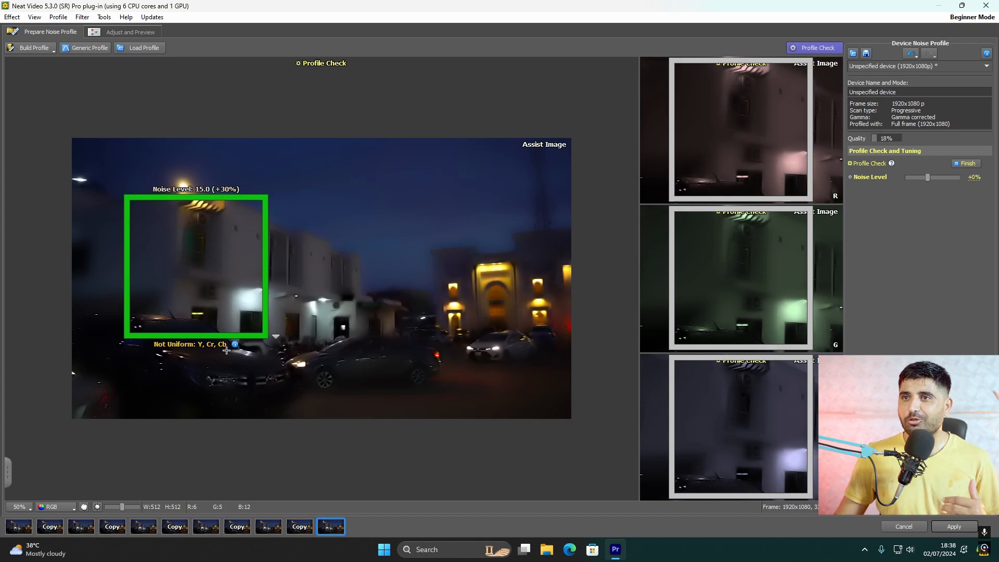
pyautogui.click(412, 238)
pyautogui.moveTo(125, 217); pyautogui.dragTo(326, 335)
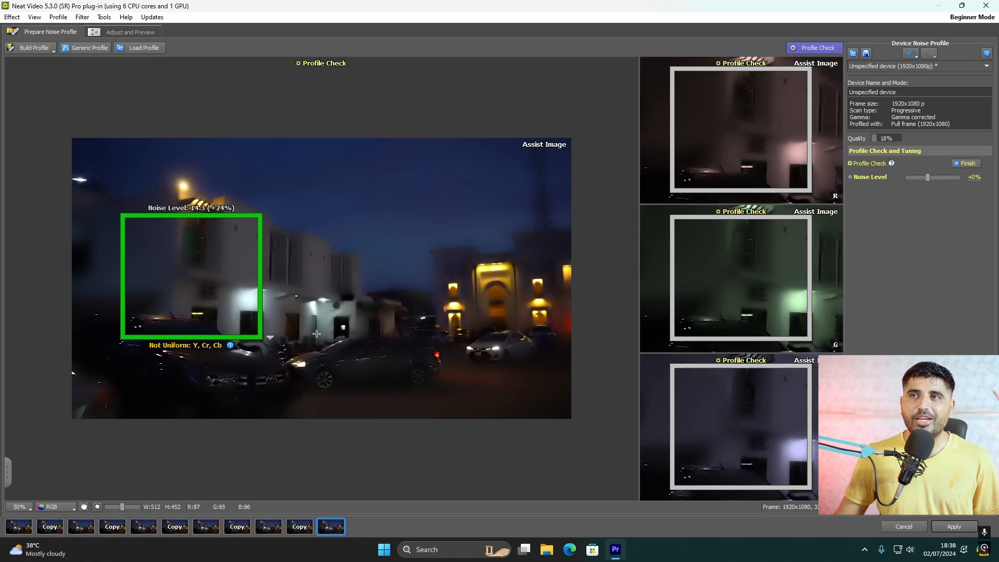
# Preview the filtered result at 200% zoom in an area of about 208 × 197 pixels on the white building's wall
pyautogui.click(131, 32)
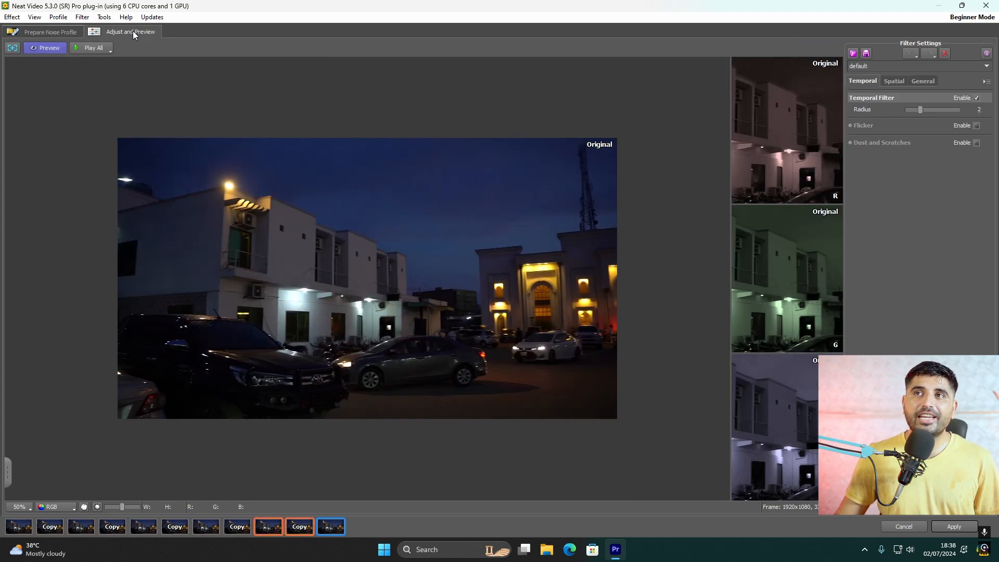
pyautogui.moveTo(135, 196); pyautogui.dragTo(228, 330)
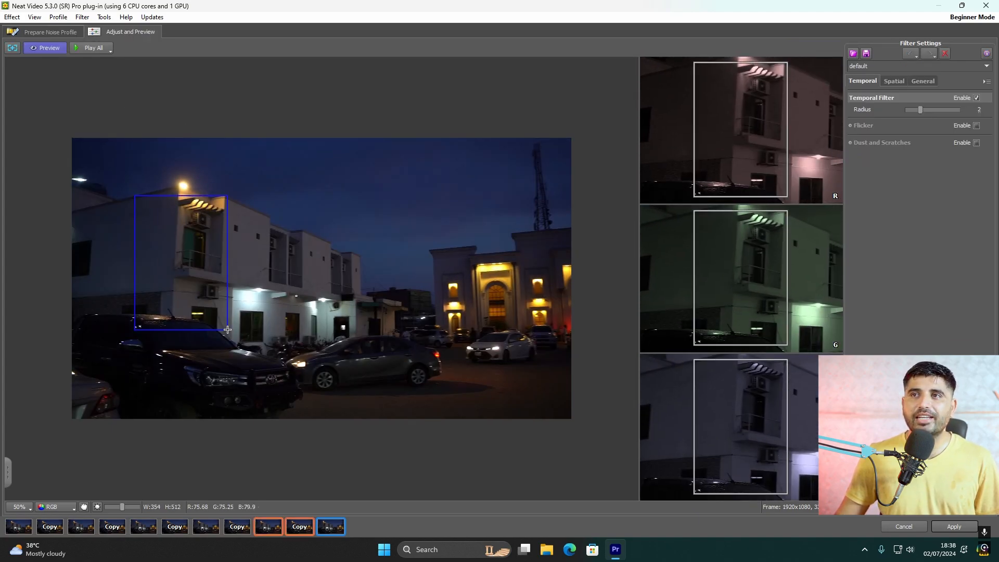
pyautogui.moveTo(112, 183); pyautogui.dragTo(188, 300)
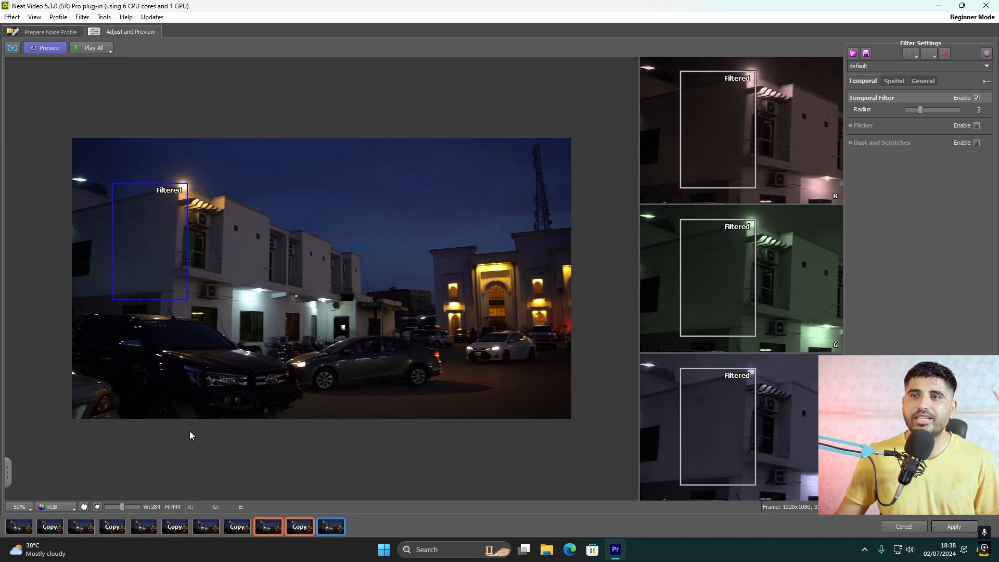
pyautogui.click(29, 507)
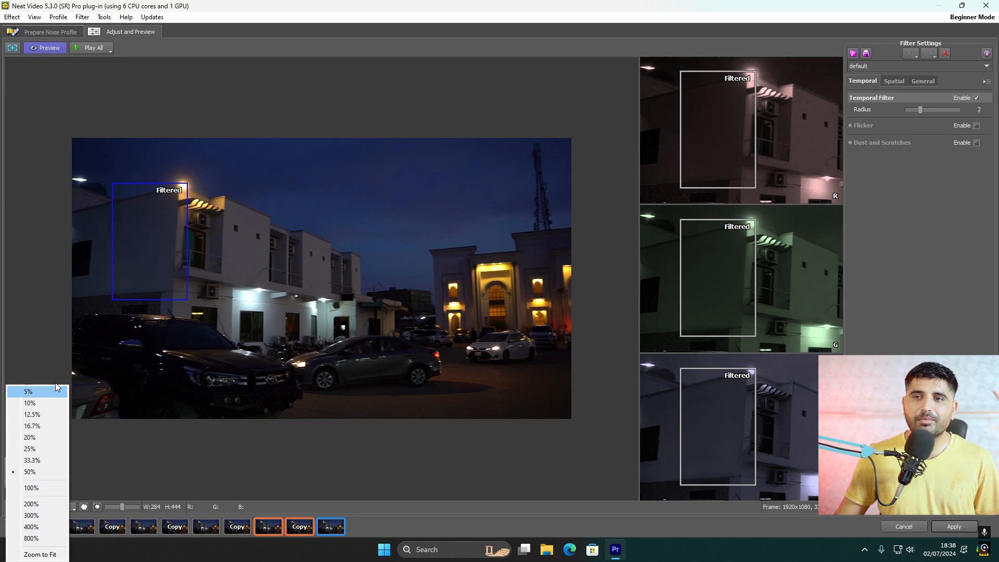
pyautogui.click(46, 506)
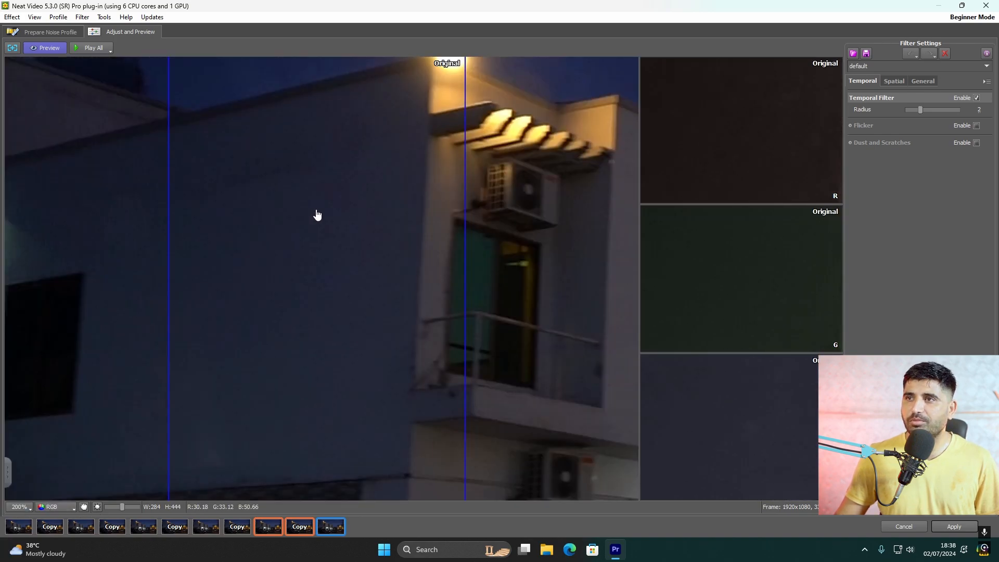
pyautogui.moveTo(115, 235); pyautogui.dragTo(495, 382)
pyautogui.moveTo(238, 191); pyautogui.dragTo(452, 397)
# Set the temporal filter radius to 3 and the spatial filter's luminance noise reduction amount to 50%
pyautogui.moveTo(920, 111); pyautogui.dragTo(932, 111)
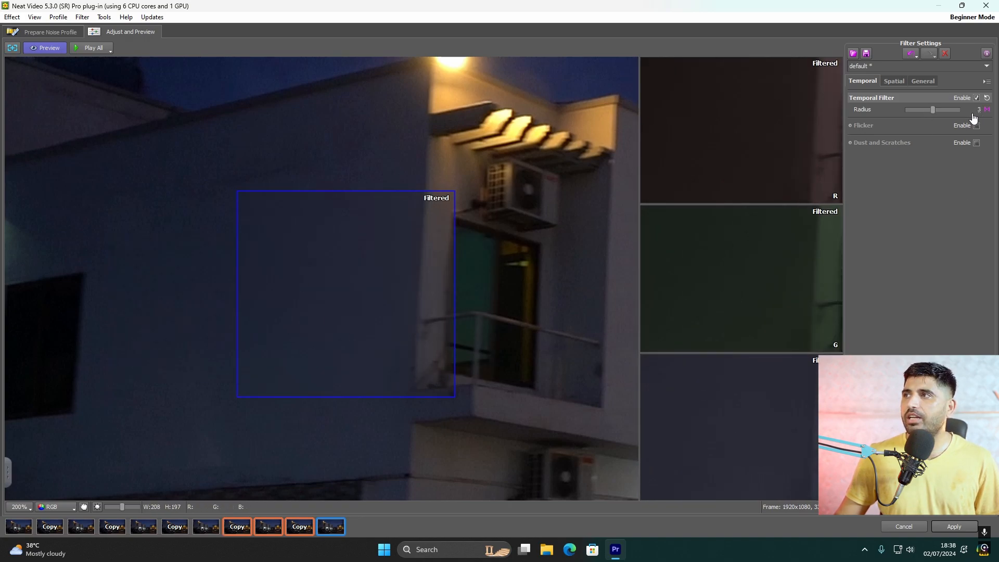
pyautogui.click(891, 81)
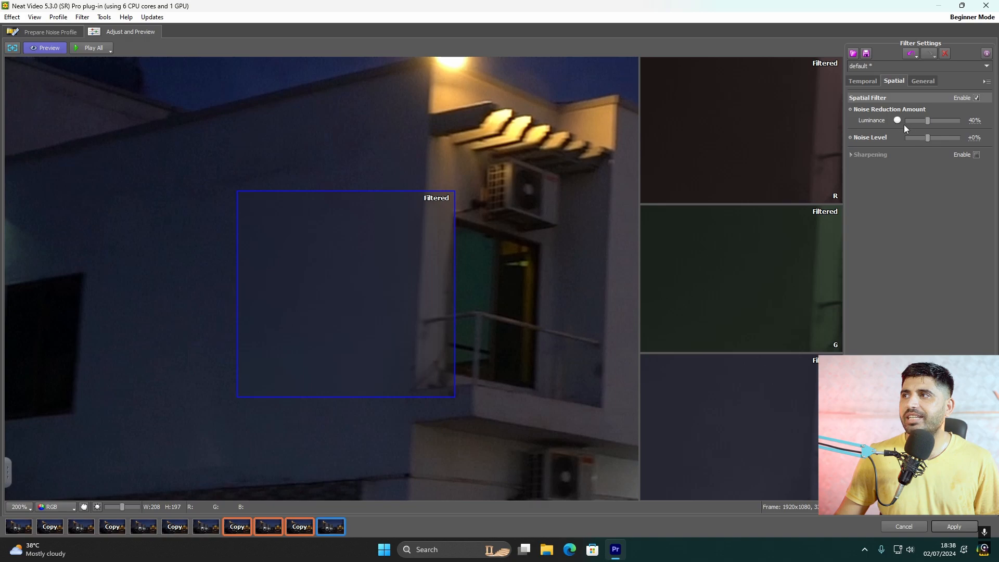
pyautogui.moveTo(926, 120)
pyautogui.mouseDown()
pyautogui.moveTo(902, 124)
pyautogui.moveTo(940, 127)
pyautogui.moveTo(933, 121)
pyautogui.mouseUp()
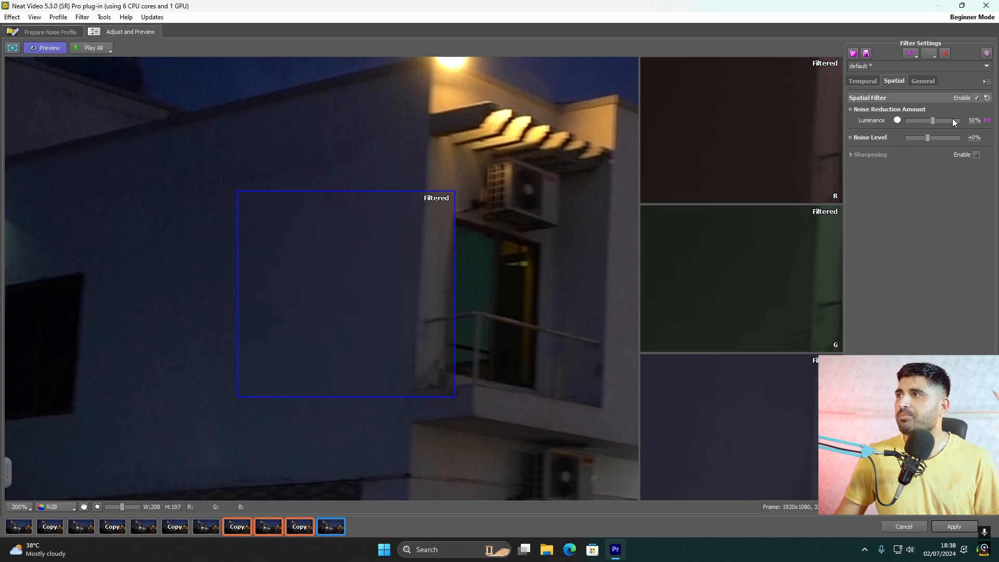
# Switch the performance preferences to CPU only and back to CPU and GPU, and accept them
pyautogui.click(924, 82)
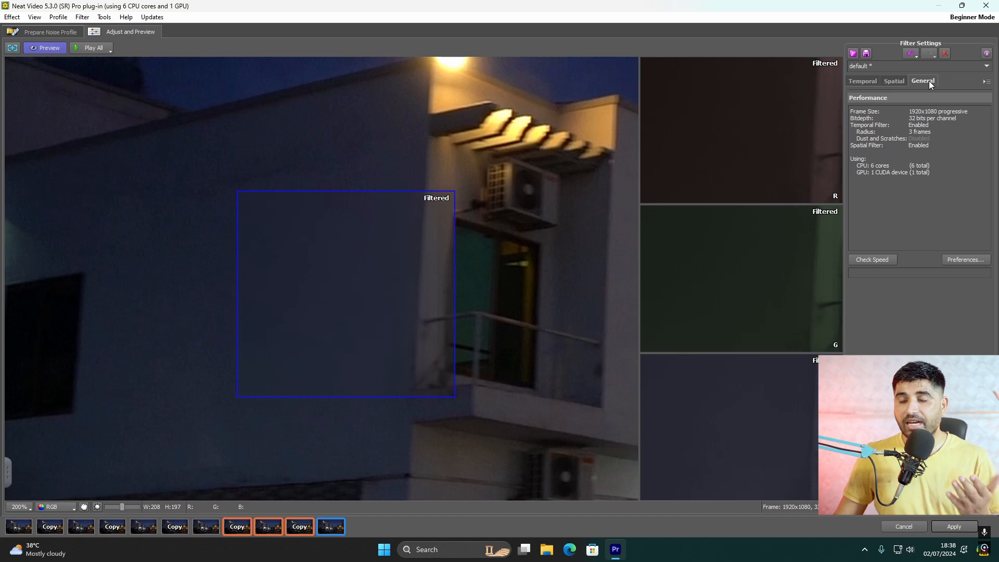
pyautogui.click(967, 260)
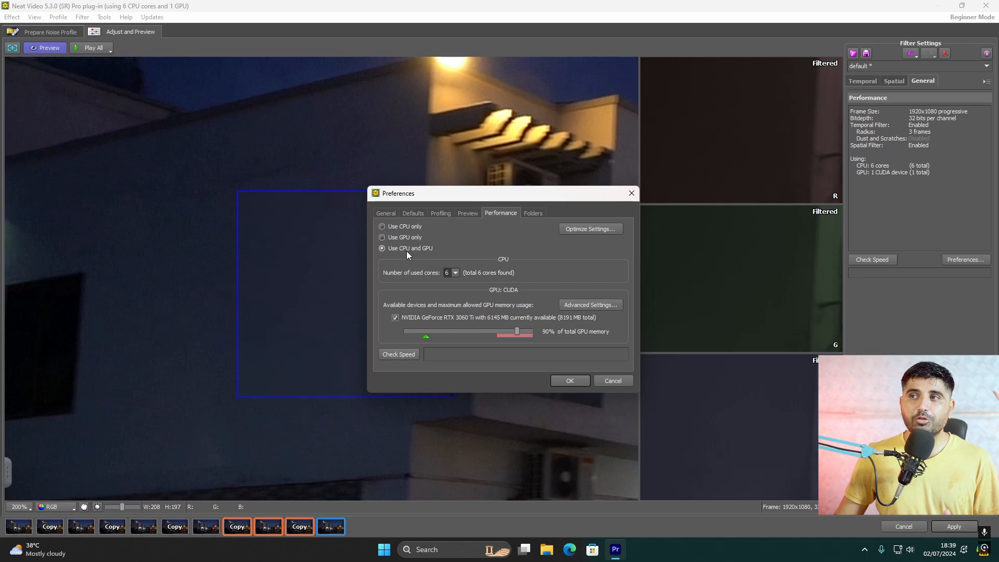
pyautogui.click(382, 226)
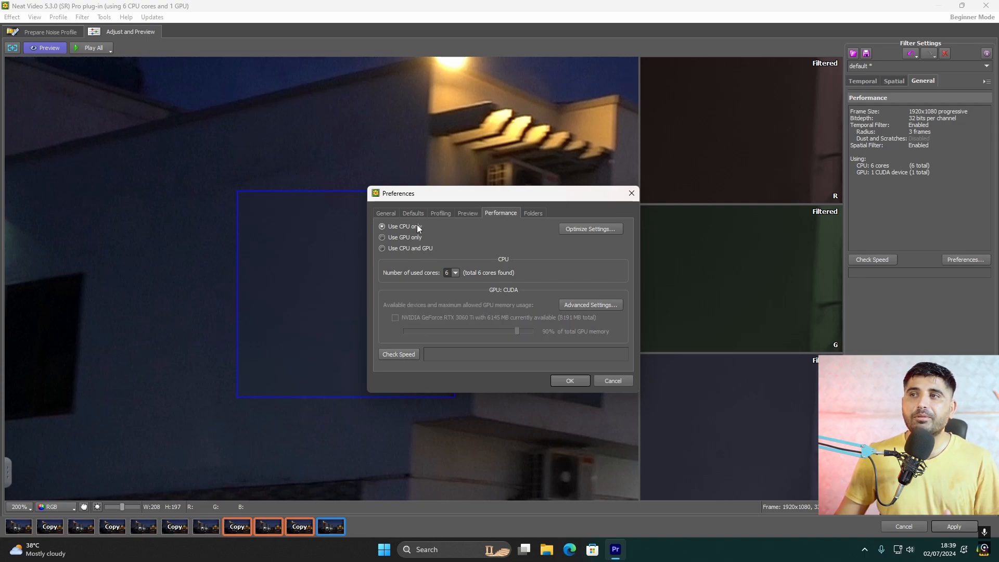
pyautogui.click(382, 248)
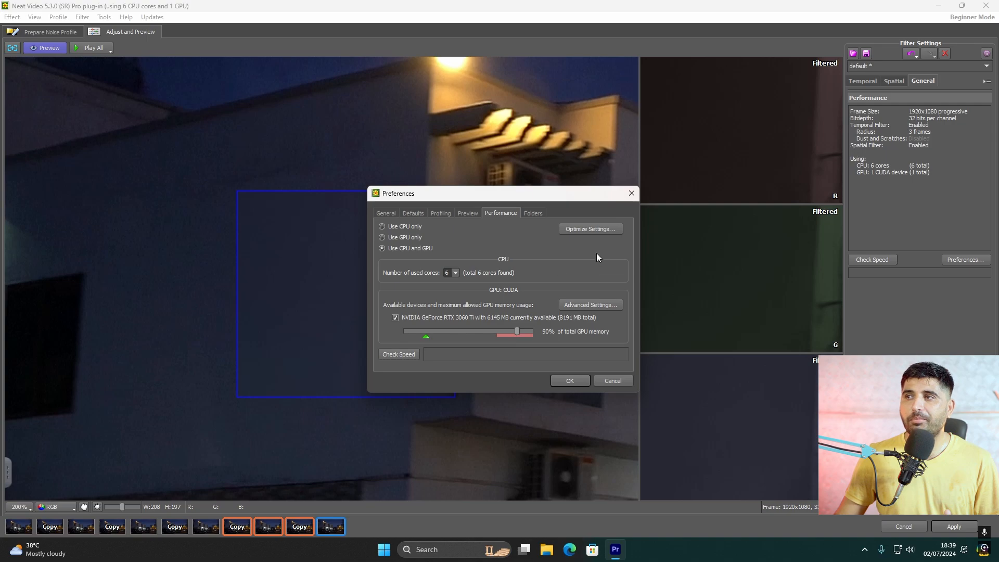
pyautogui.click(570, 381)
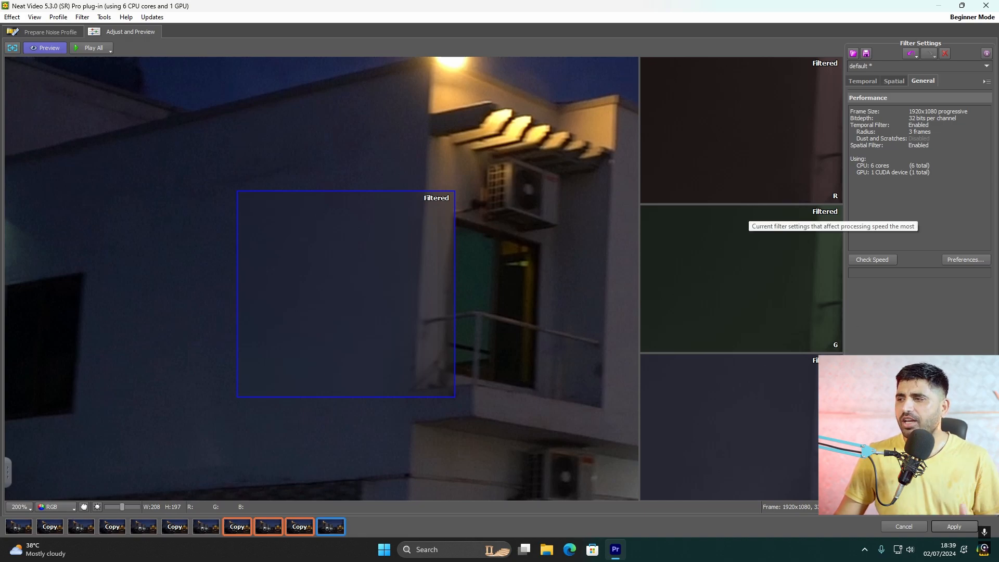
# Apply the noise reduction settings to C0406.MP4 and play the clip from near its start
pyautogui.click(960, 527)
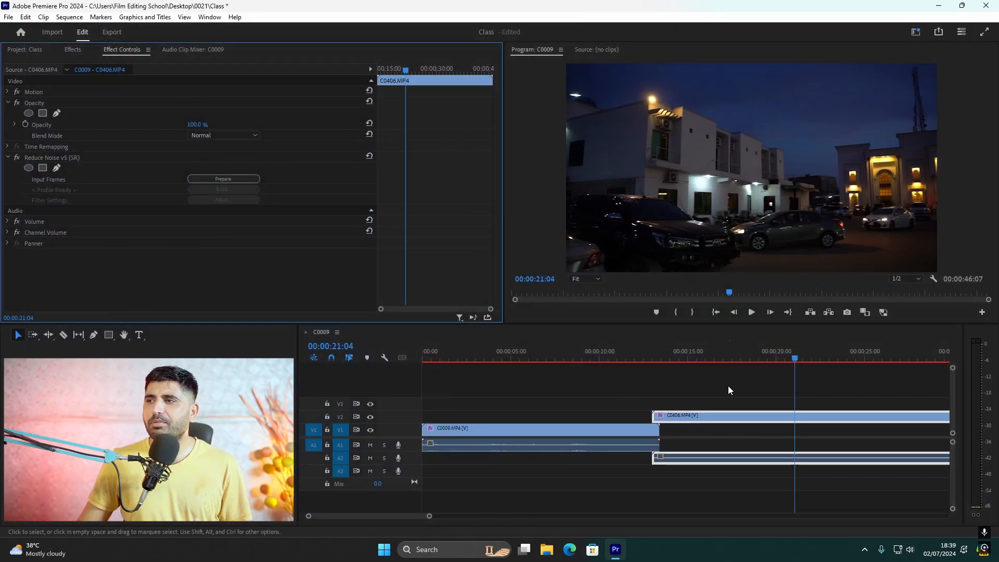
pyautogui.press('space')
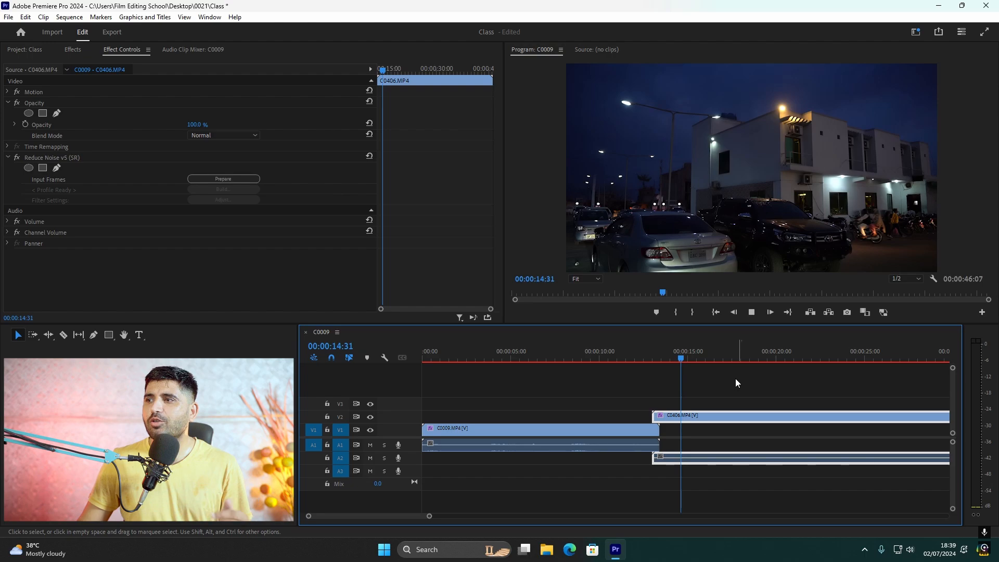